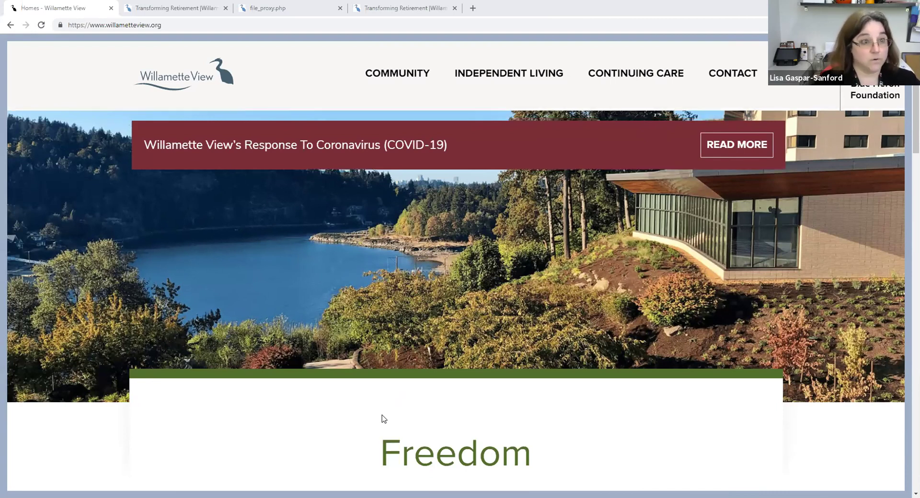
- Scroll the willametteview.org homepage past its Freedom and Connection sections down to the footer
scroll(381, 419, "down", 8)
scroll(320, 419, "down", 2)
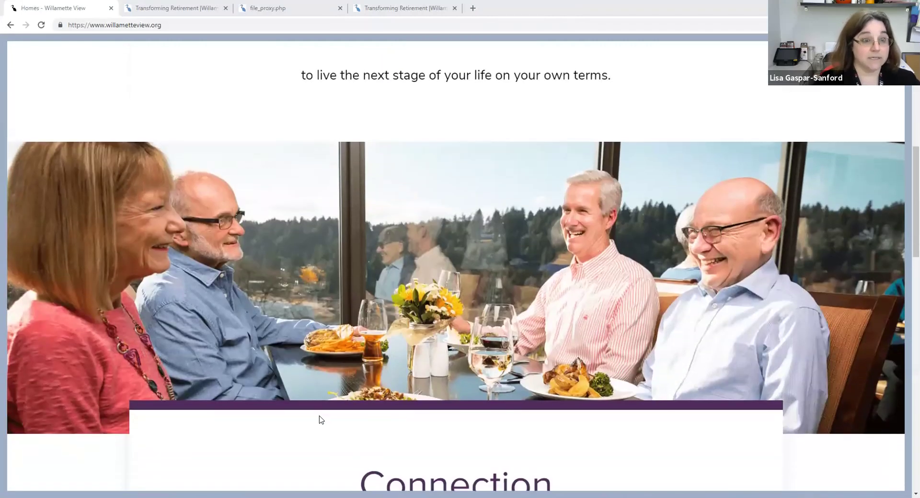
scroll(320, 409, "down", 5)
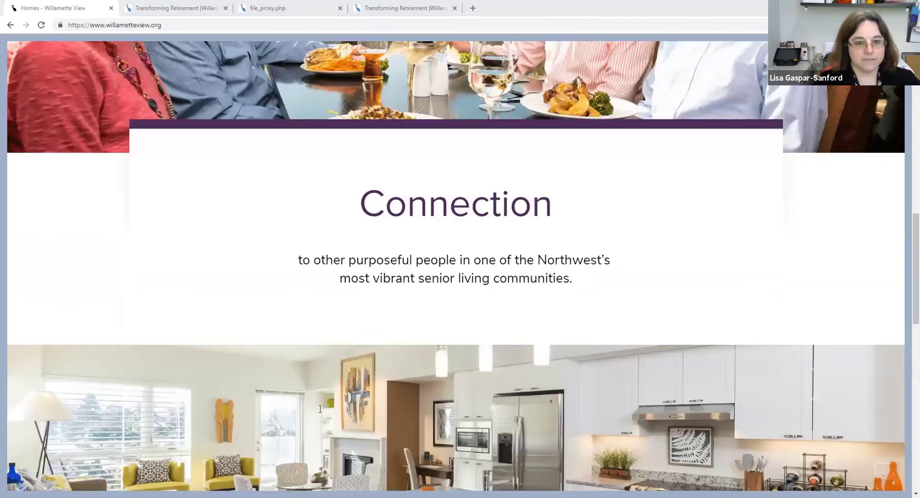
scroll(320, 409, "down", 6)
scroll(320, 409, "down", 8)
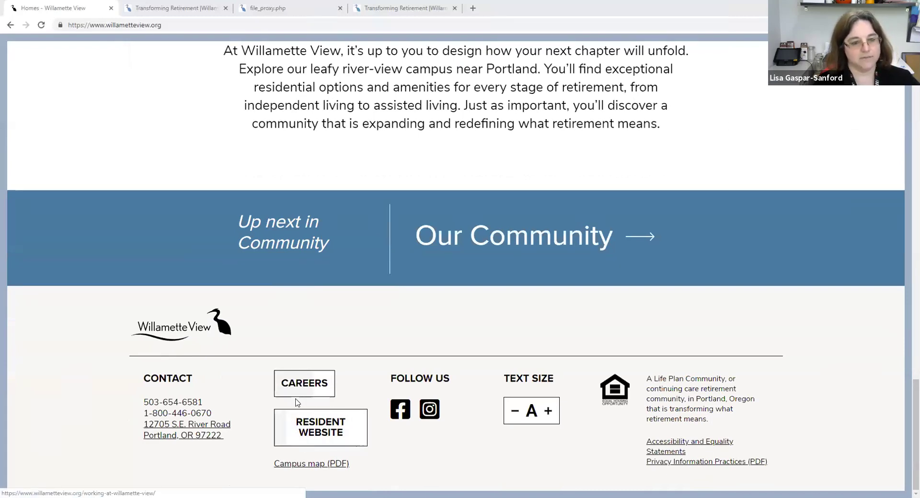
- Open the Residents' Website from the footer and go to Dining > Food & Beverage Online Portal
left_click(321, 429)
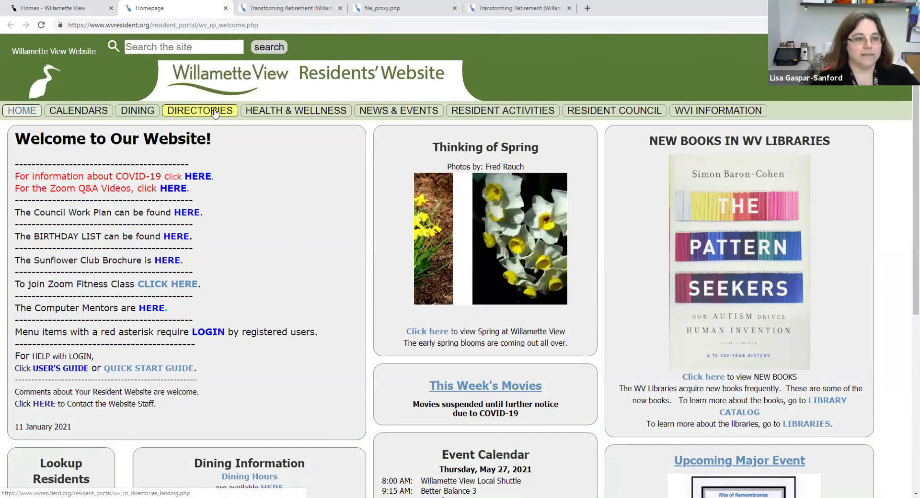
left_click(140, 110)
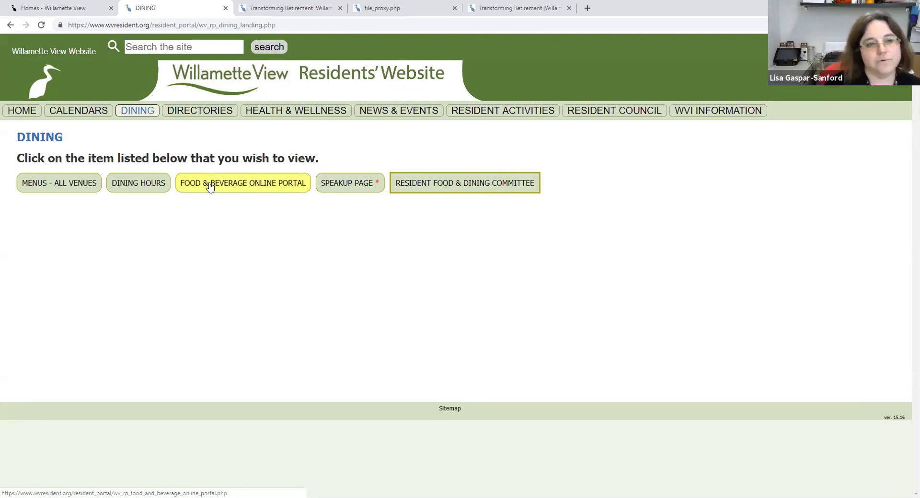
left_click(210, 186)
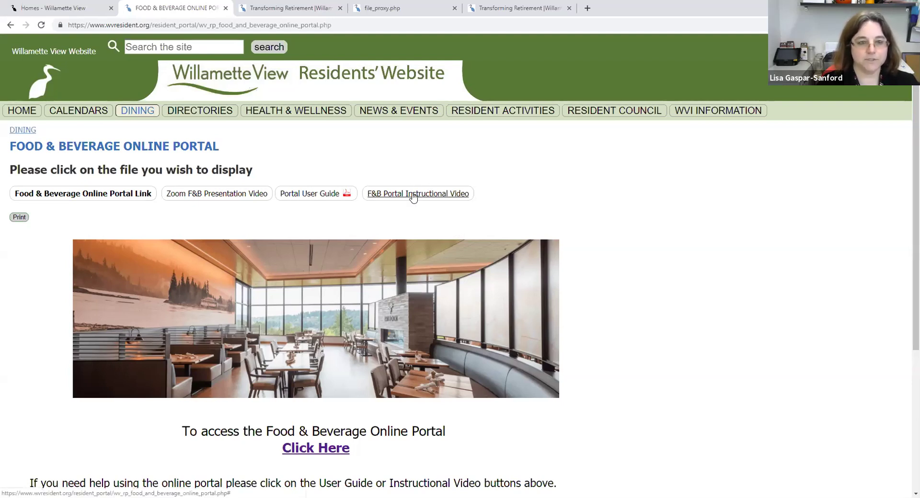
- View the Portal User Guide PDF at 'A Guide to Online Reservations', then return to the Food & Beverage tab
left_click(311, 194)
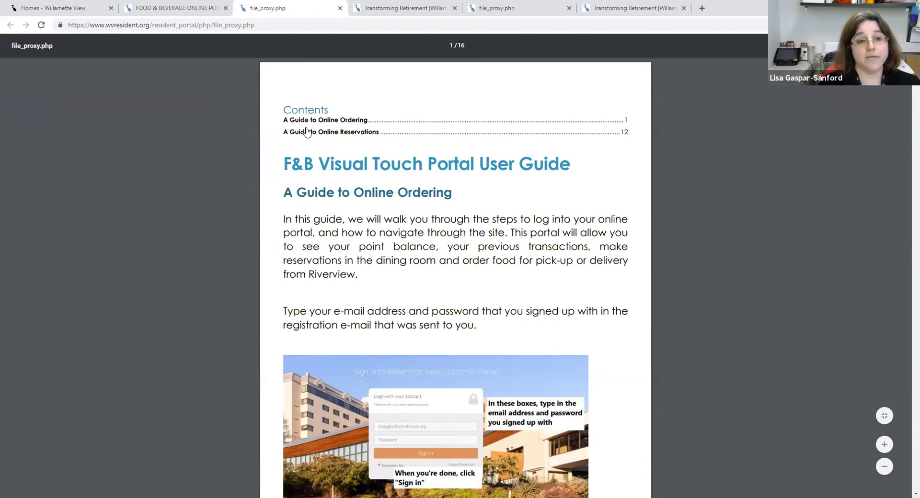
scroll(327, 204, "down", 2)
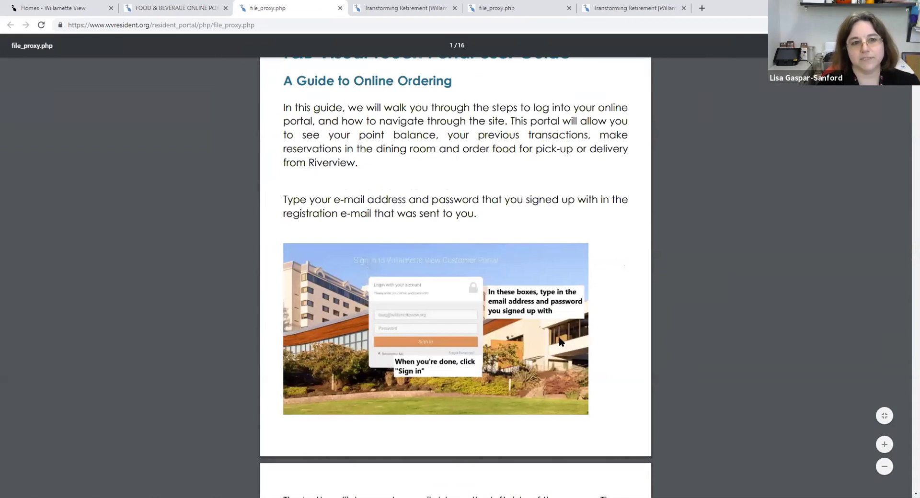
scroll(459, 294, "down", 1)
scroll(460, 294, "down", 2)
scroll(417, 215, "up", 5)
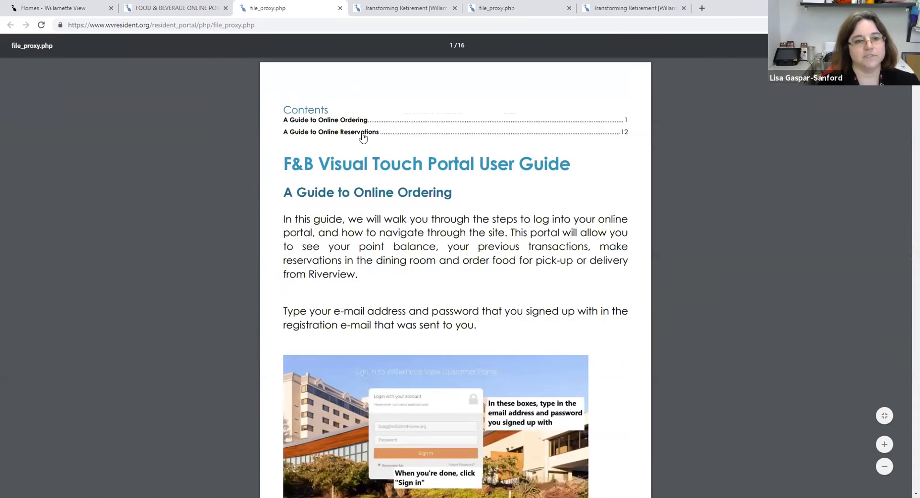
left_click(361, 134)
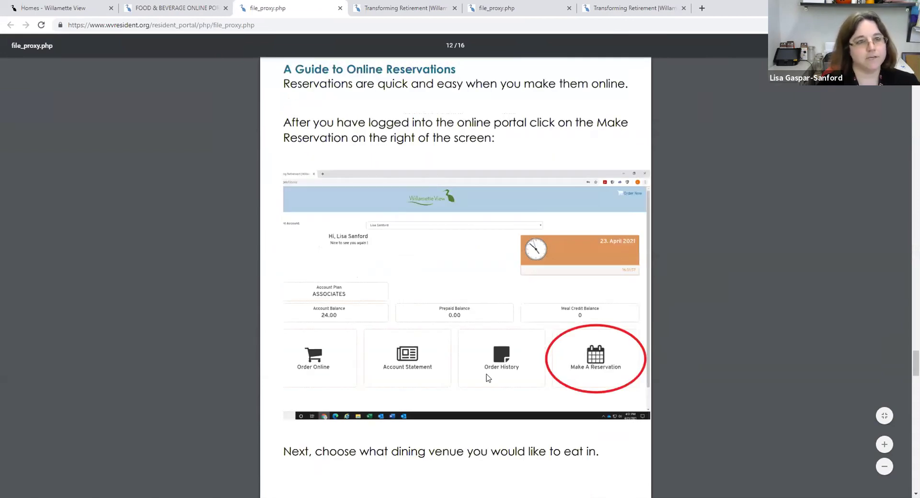
left_click(163, 8)
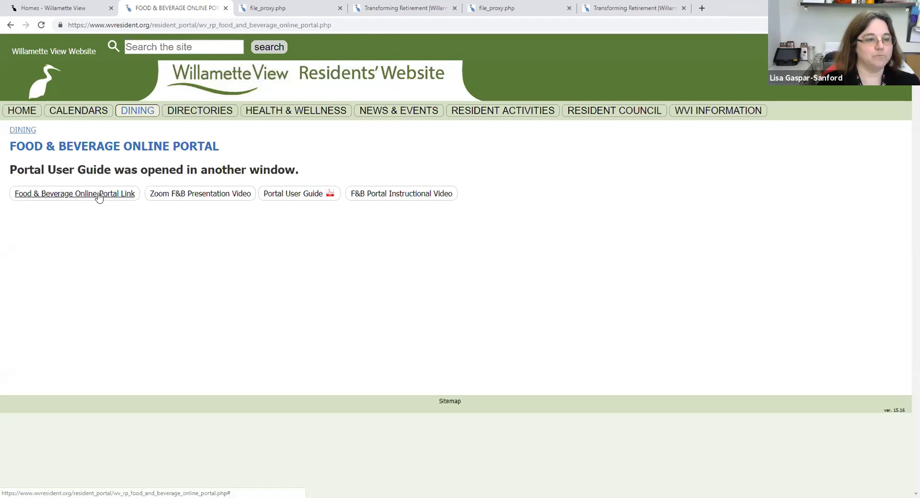
- Use the Food & Beverage Online Portal Link to reach the Customer Portal sign-in page
left_click(25, 197)
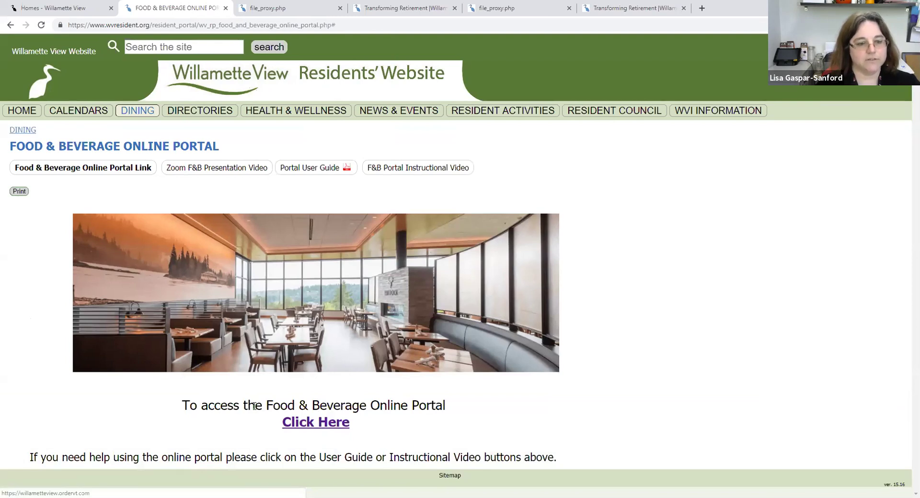
left_click(310, 425)
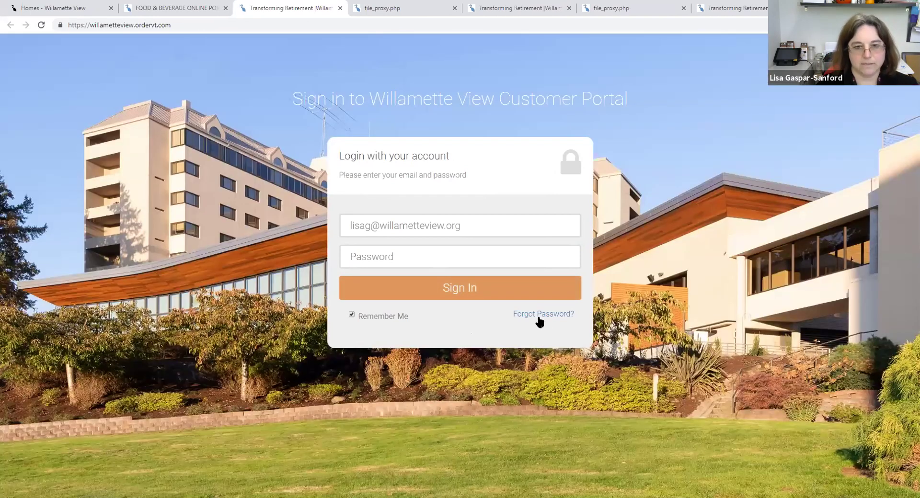
- Send a password-reset e-mail to the prefilled account address and dismiss the confirmation
left_click(541, 315)
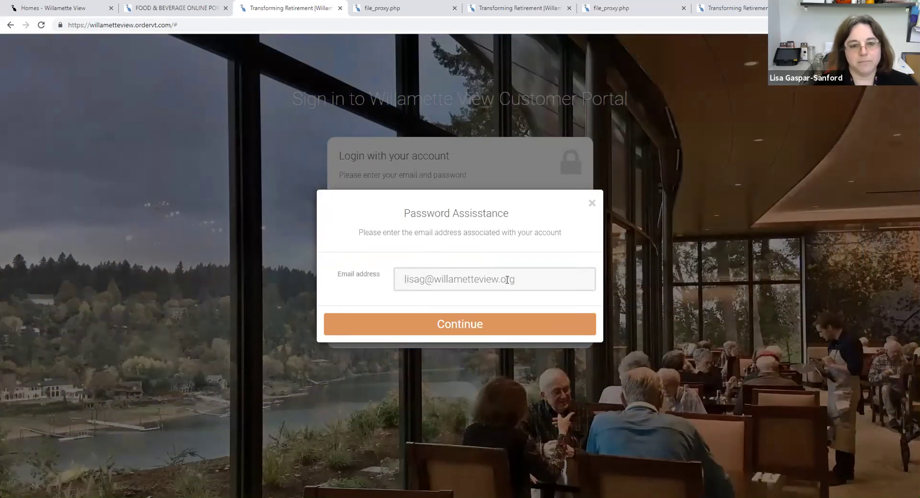
left_click_drag(479, 218, 485, 282)
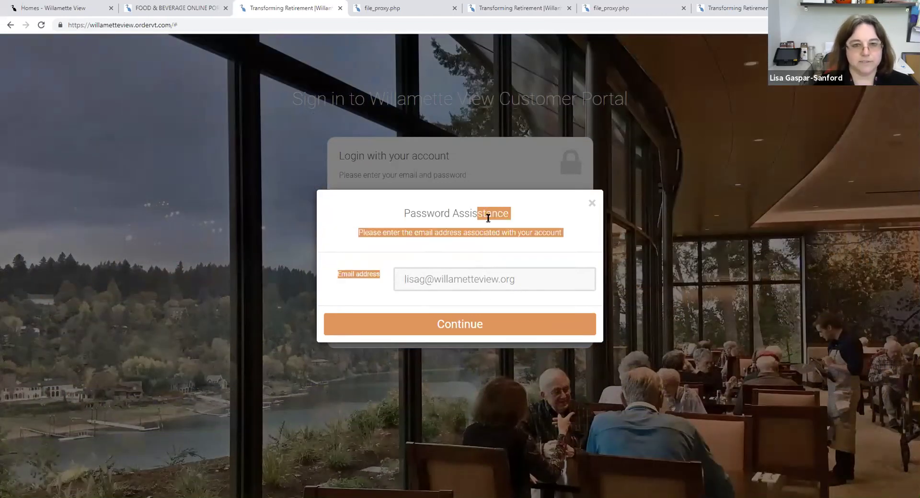
left_click(522, 227)
left_click(458, 325)
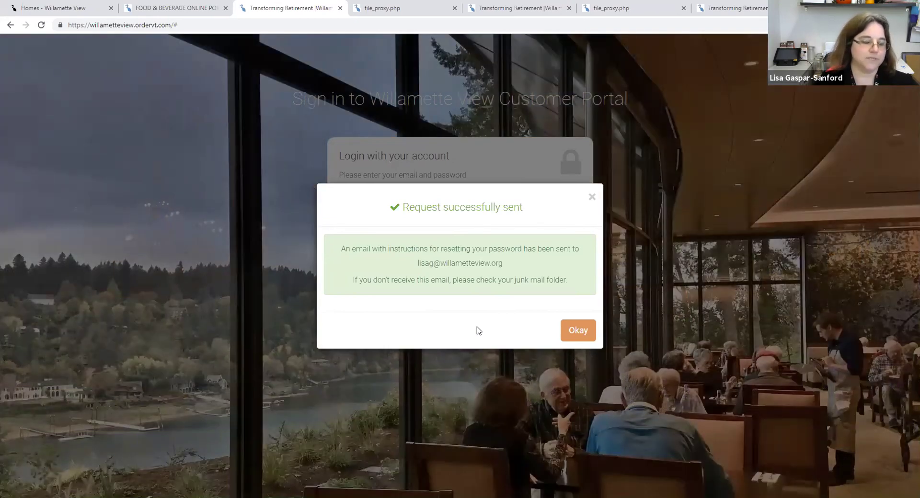
left_click(568, 330)
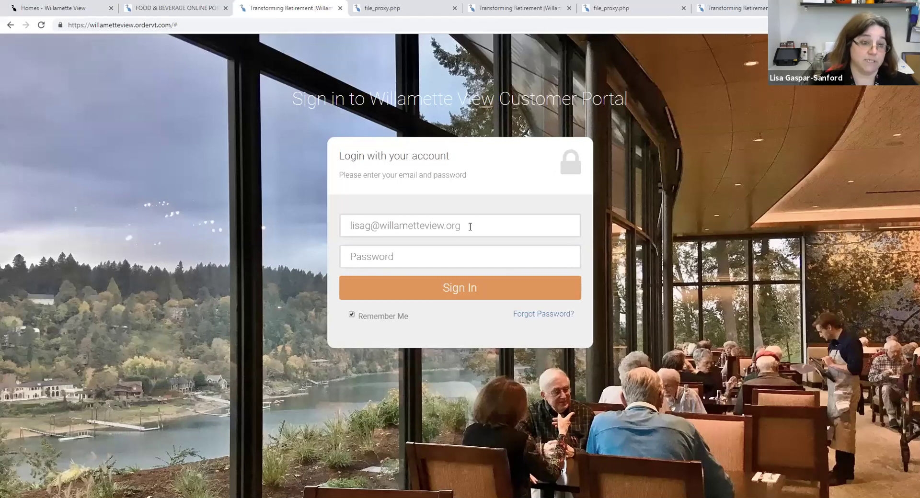
left_click_drag(470, 226, 386, 226)
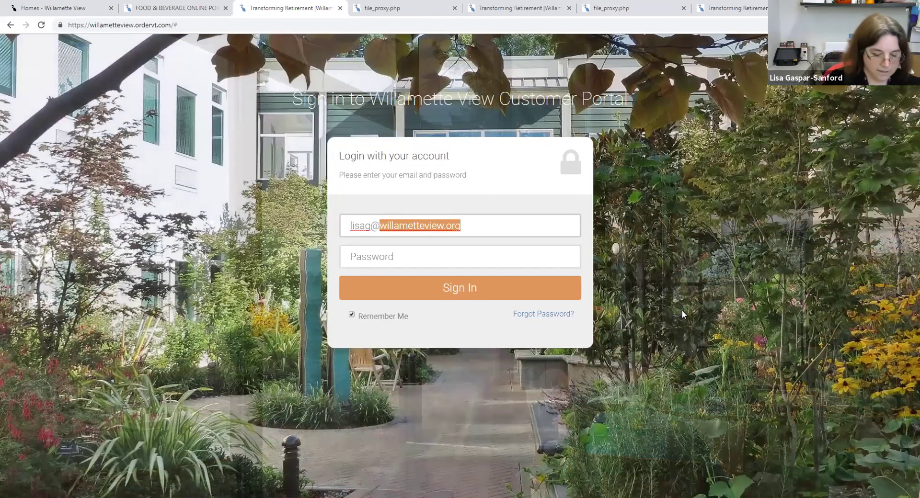
key("BackSpace")
key("BackSpace")
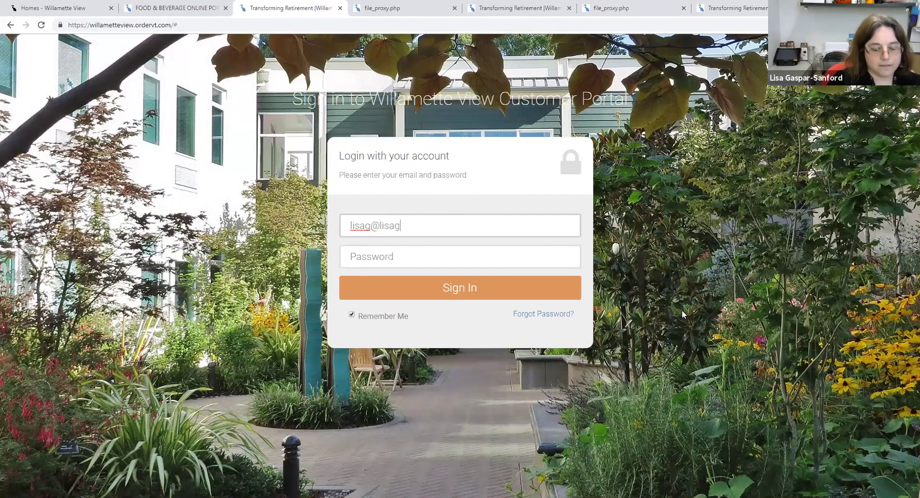
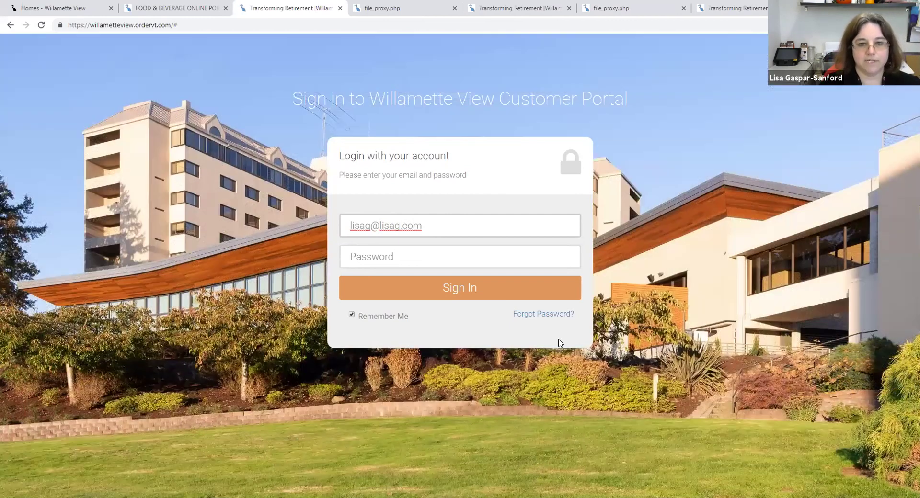
left_click(528, 314)
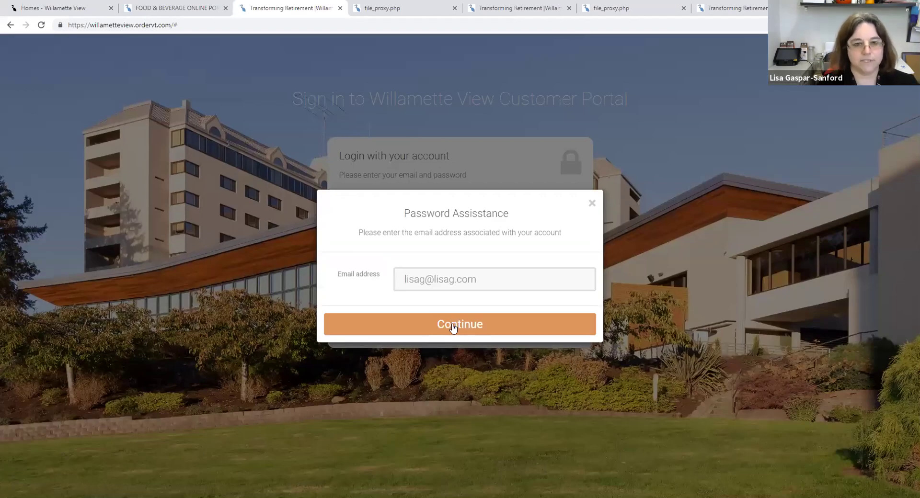
left_click(453, 328)
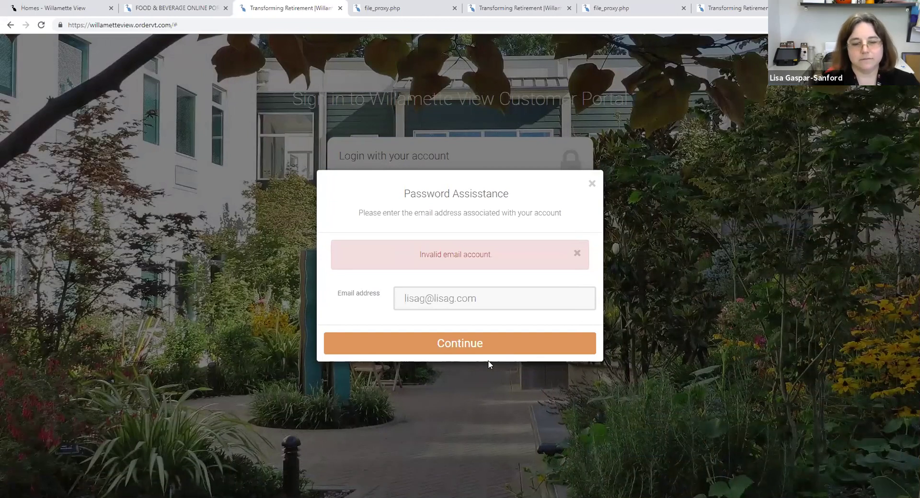
left_click(592, 184)
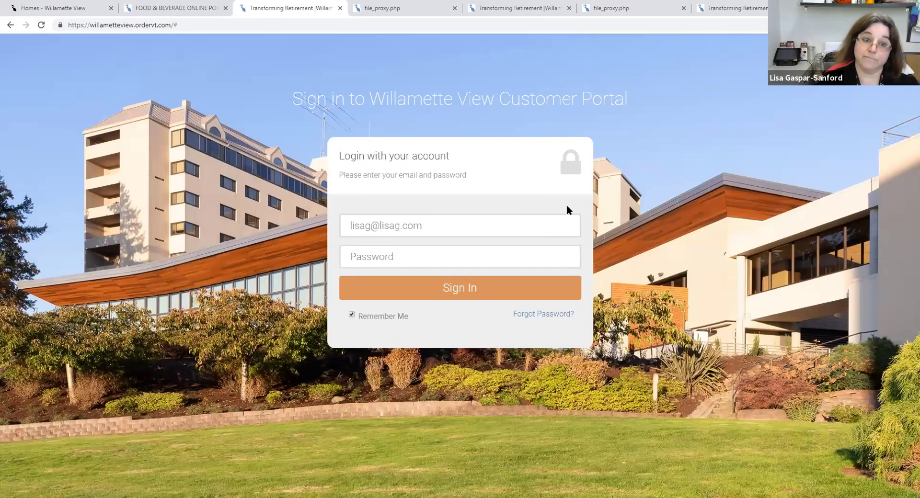
double_click(392, 225)
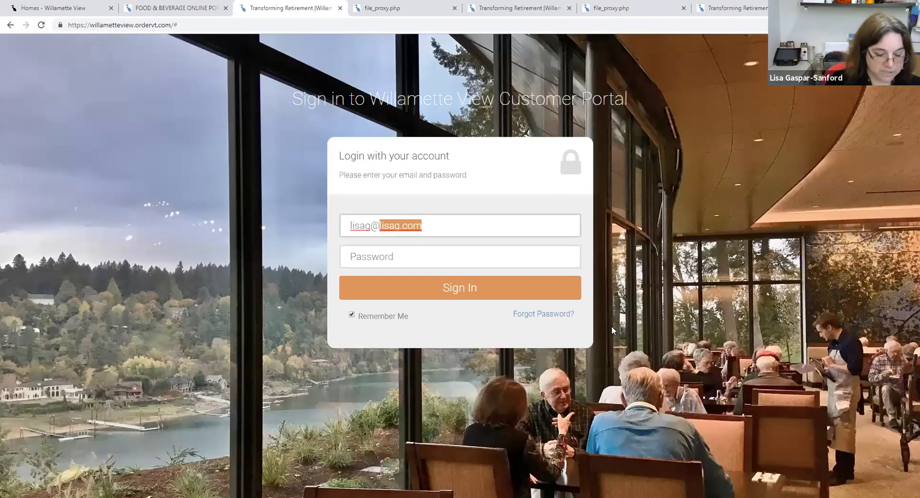
type("willame")
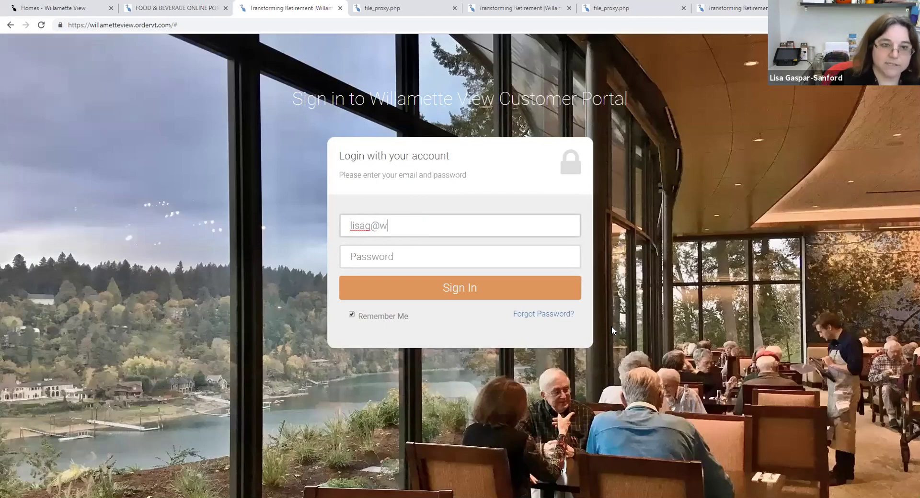
type("tteview")
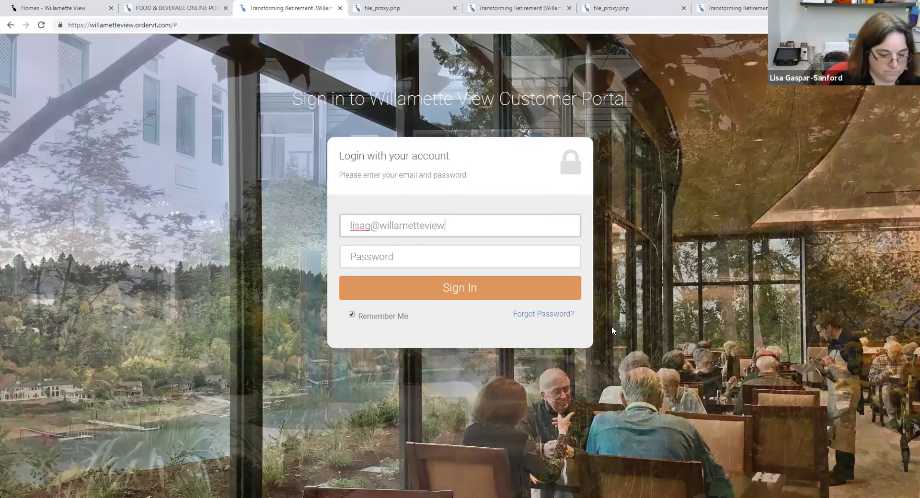
type(".org")
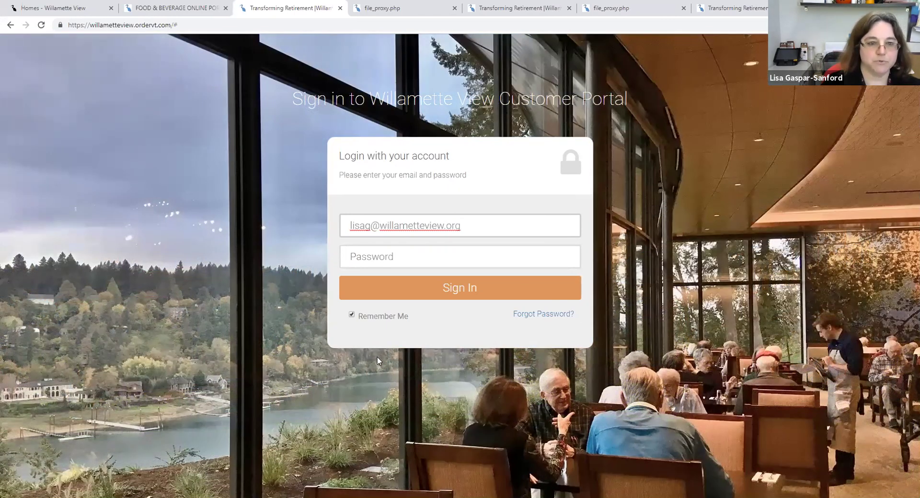
- Type the account password into the sign-in form's Password field
left_click(366, 257)
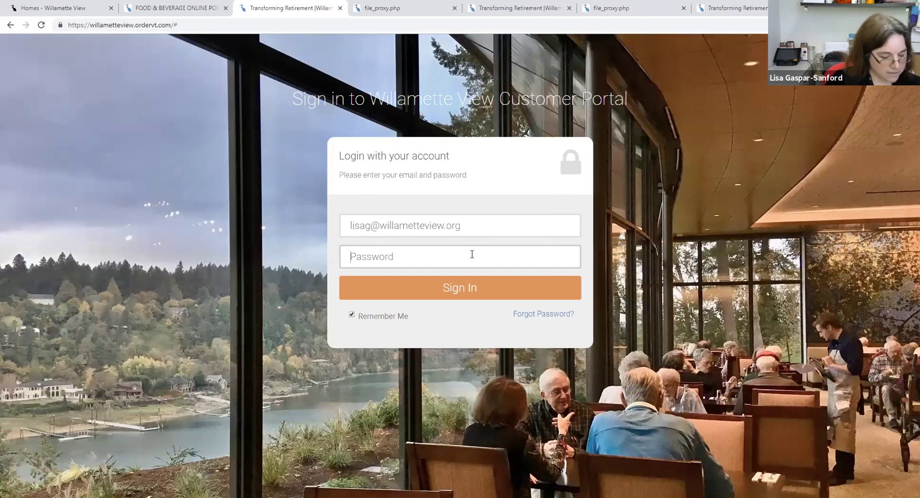
type("••••••")
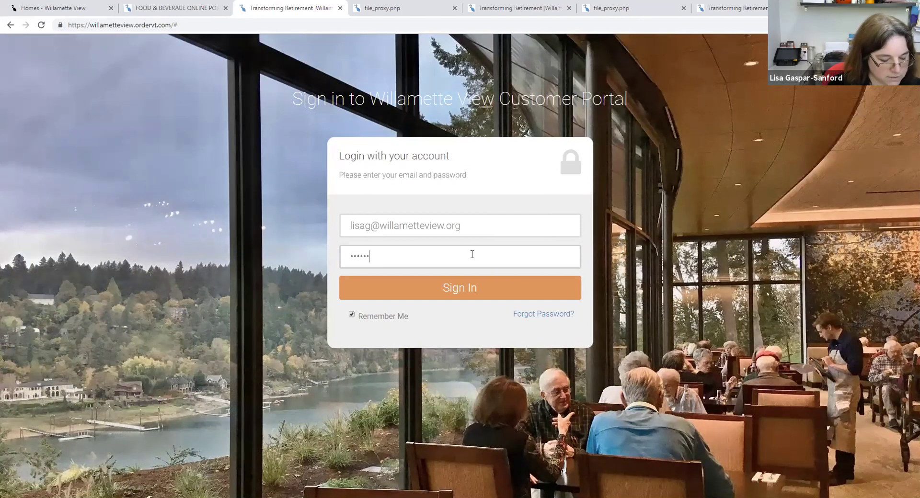
type("•••")
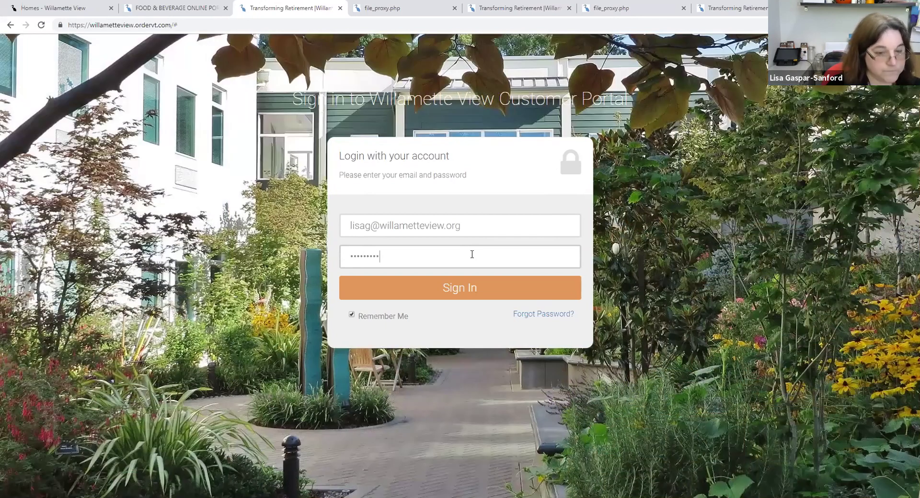
type("••••")
- Sign in and choose the Order Online tile on the dashboard
left_click(471, 296)
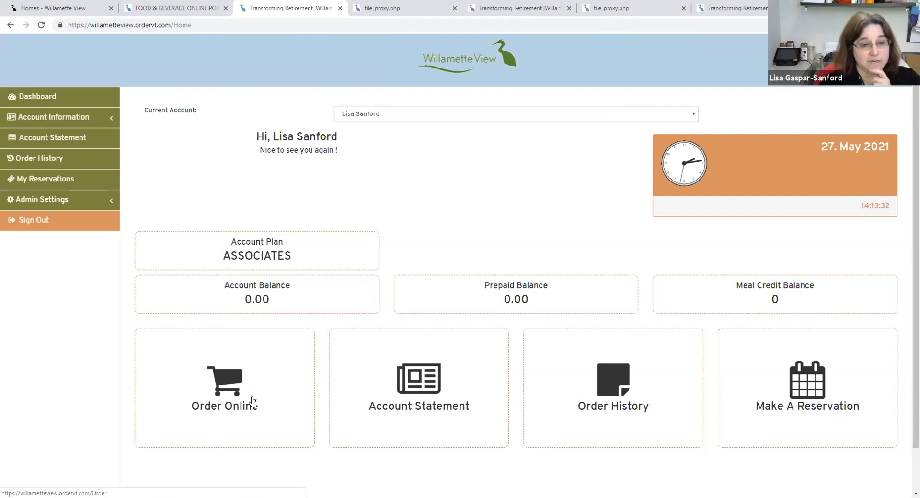
left_click(219, 381)
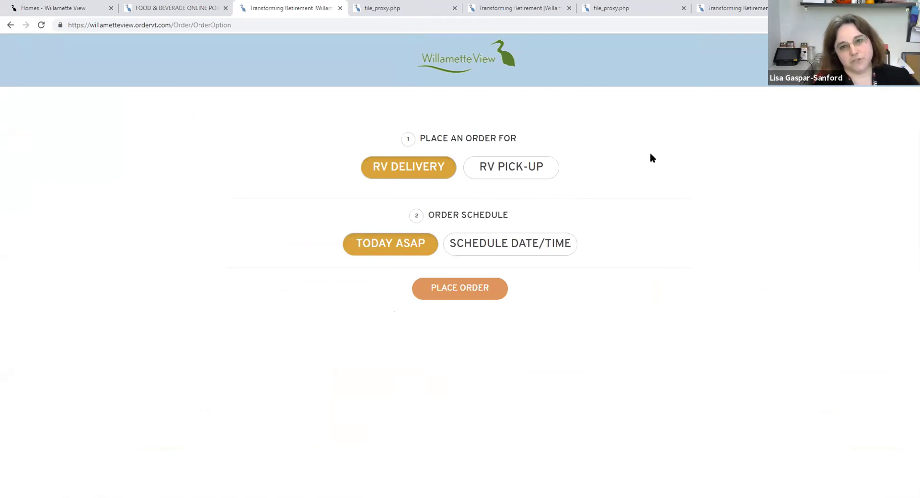
- Try a Today ASAP RV Delivery order, find no items available, and go back to order options
left_click(507, 176)
left_click(431, 176)
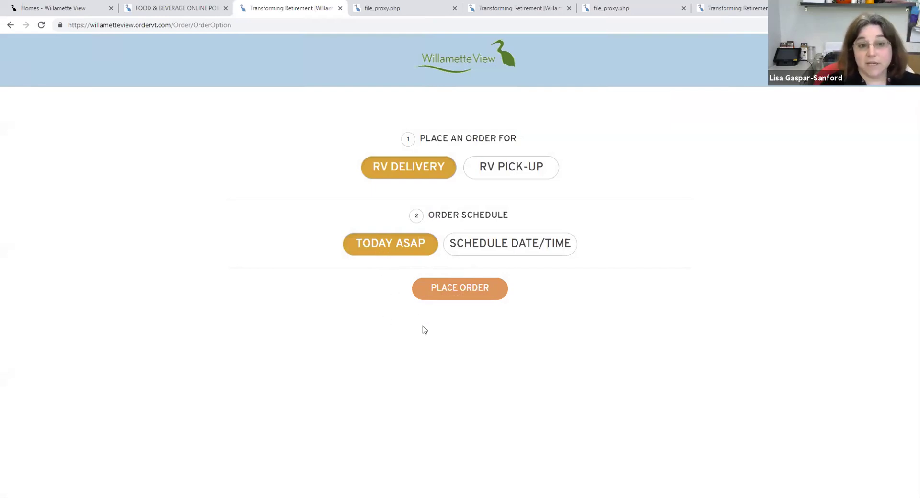
left_click(448, 291)
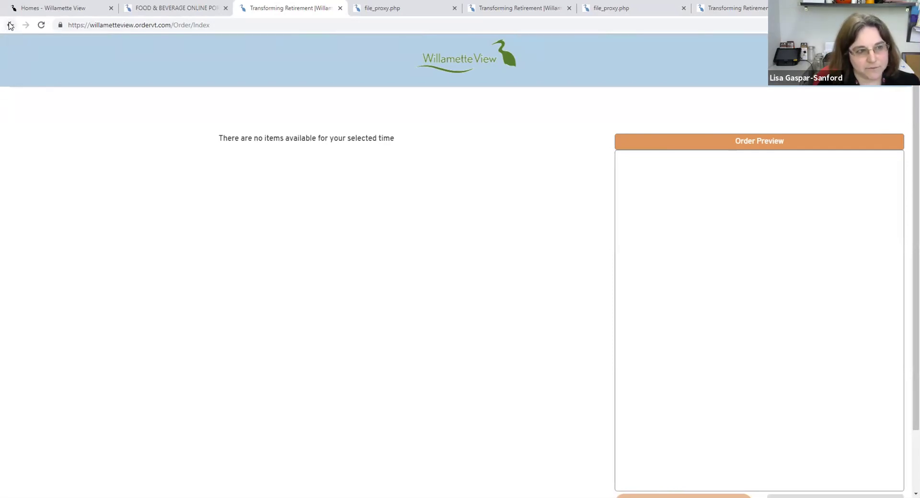
left_click(10, 25)
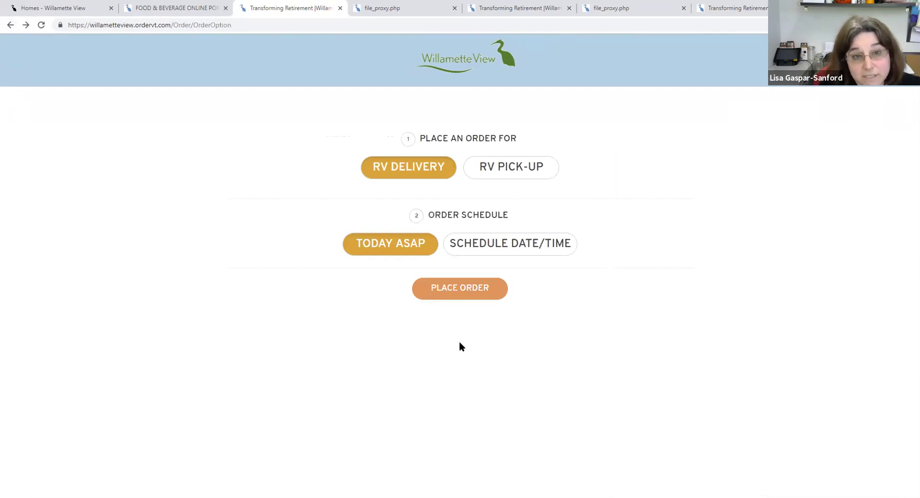
- Try a scheduled 05:00 PM delivery order, preview its menu, and return to order options
left_click(507, 247)
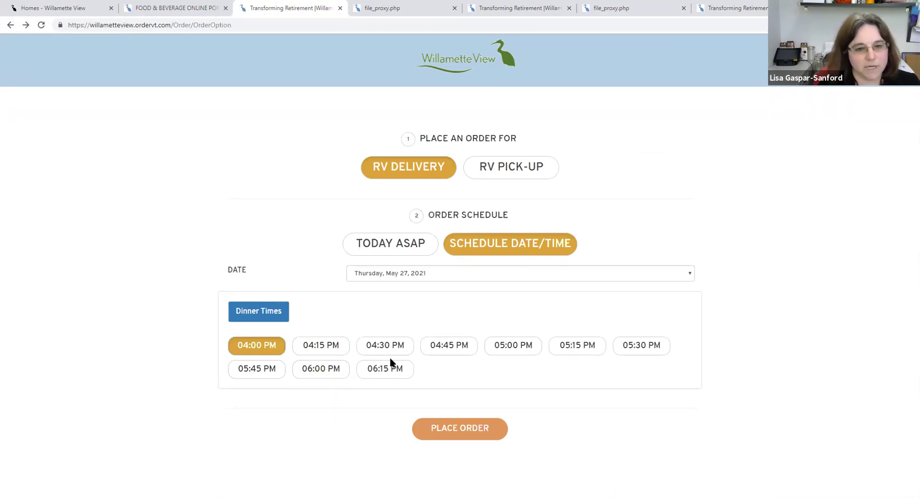
left_click(513, 351)
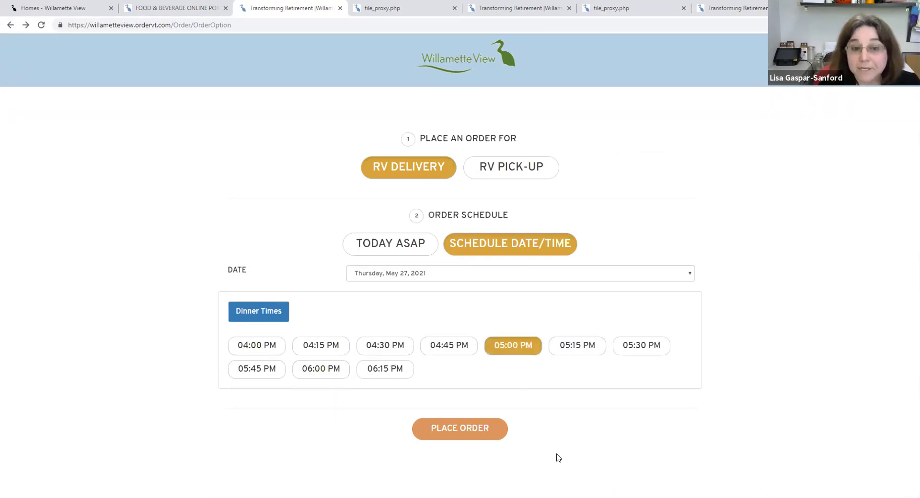
left_click(461, 430)
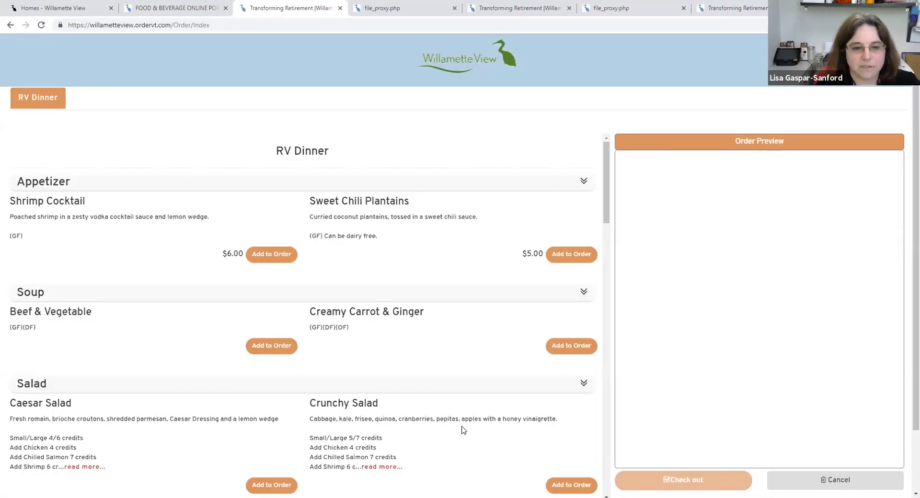
left_click(10, 25)
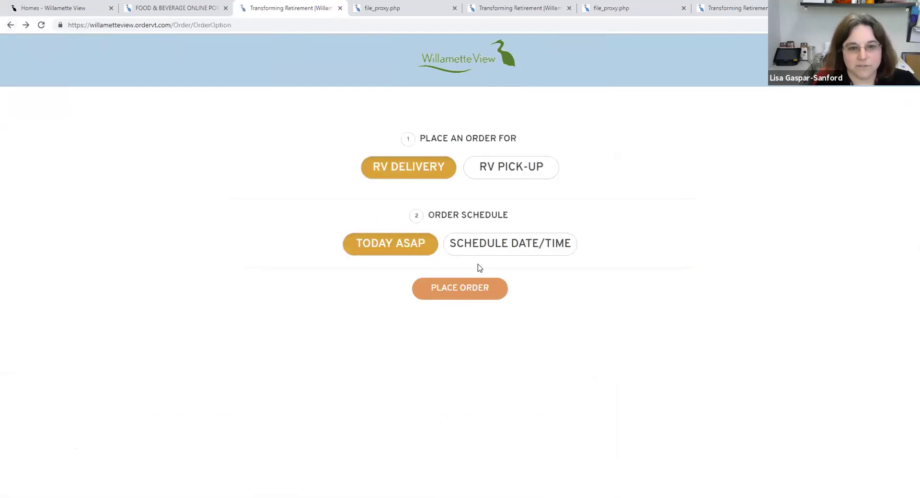
- Schedule the delivery for Thursday, May 27, 2021 at the 05:00 PM dinner time
left_click(513, 242)
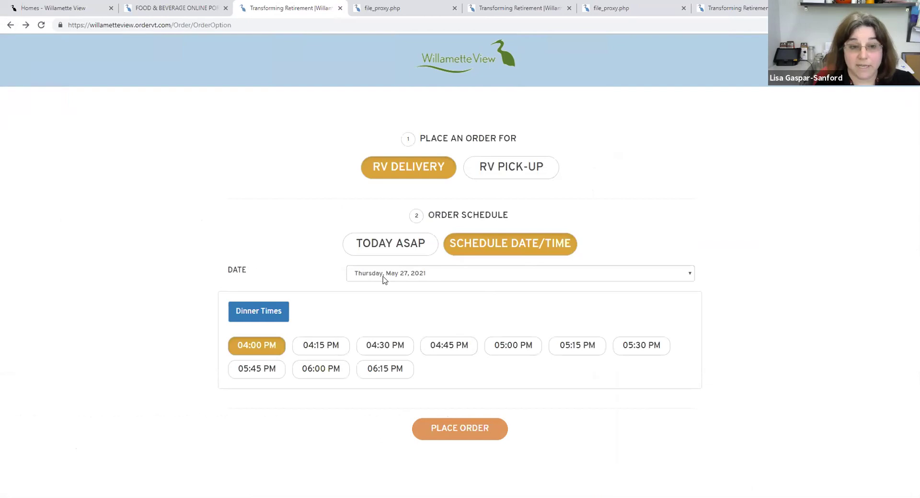
left_click(429, 275)
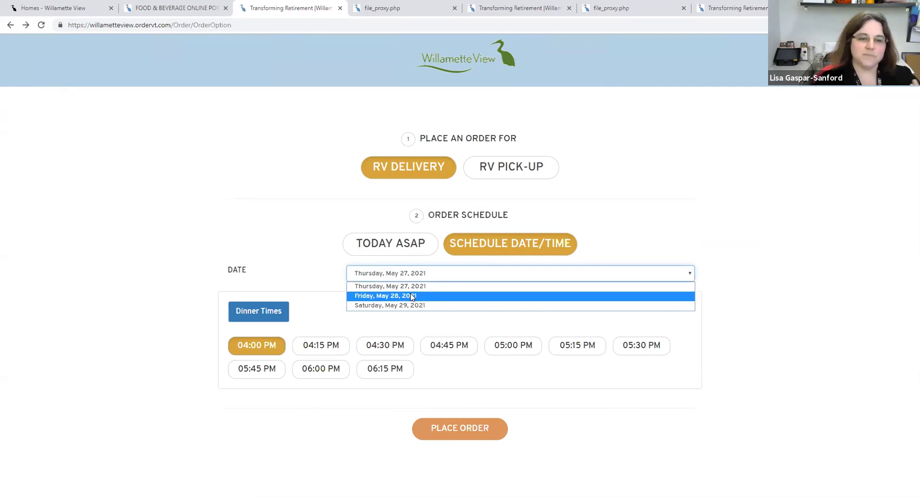
left_click(411, 288)
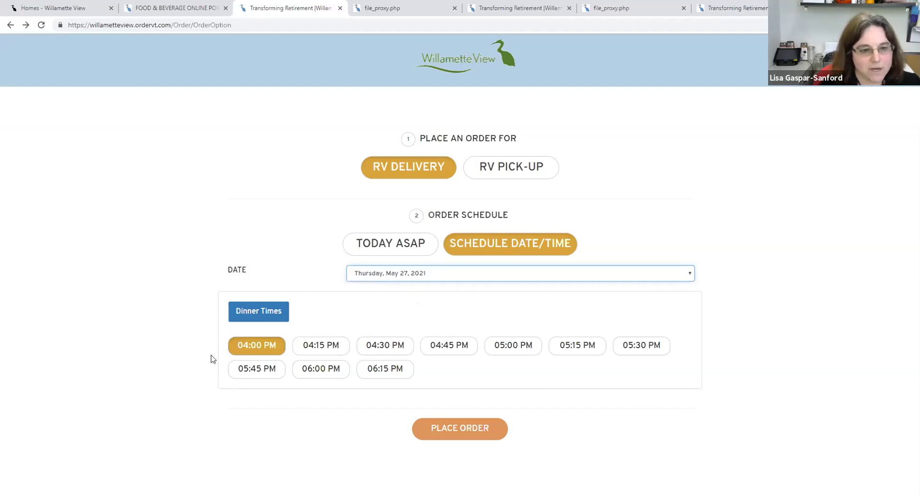
left_click(267, 313)
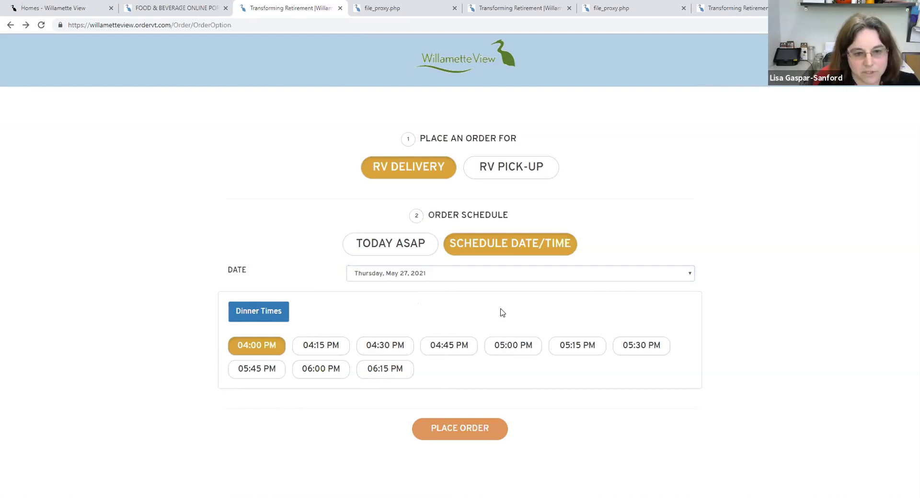
left_click(501, 348)
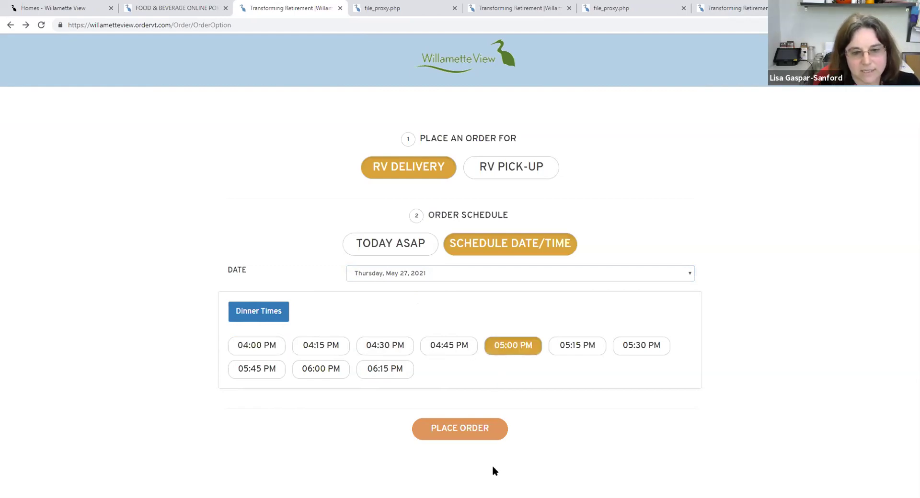
left_click(467, 428)
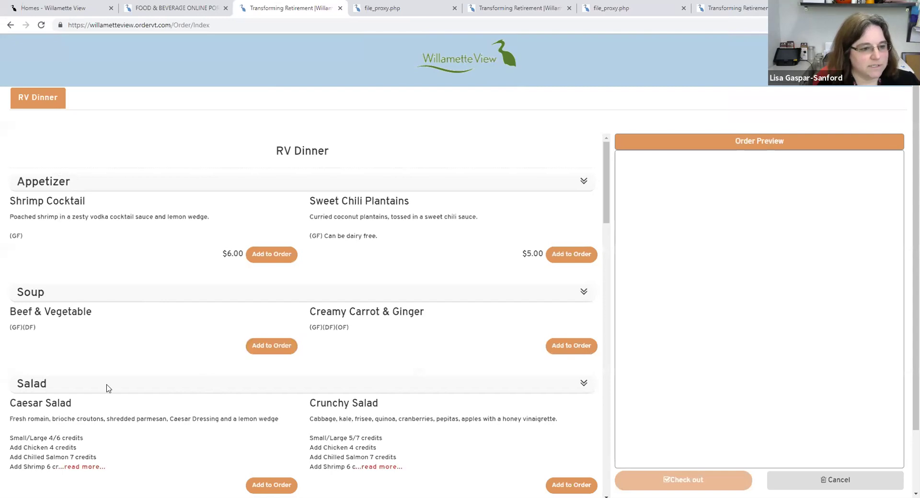
scroll(111, 360, "down", 2)
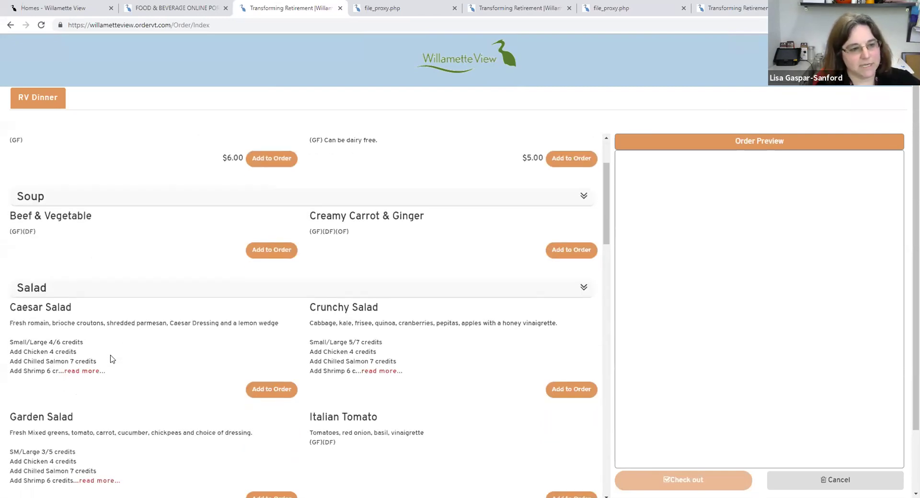
scroll(111, 359, "down", 2)
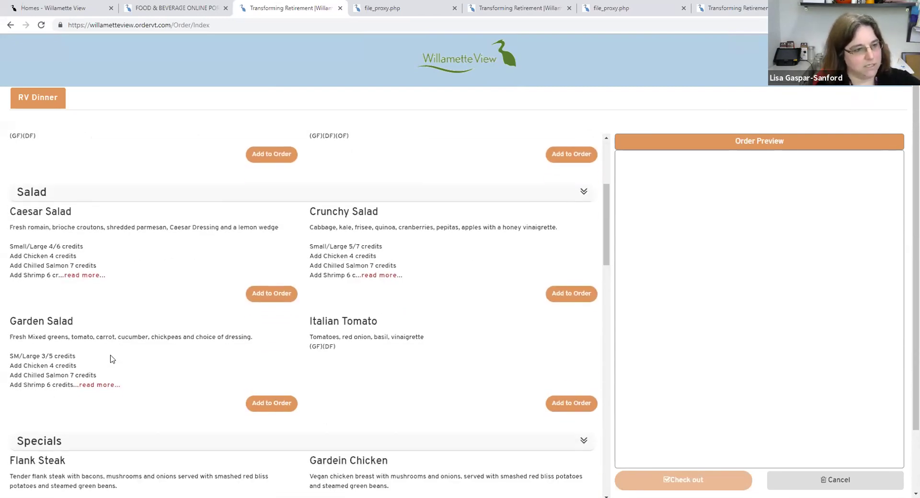
scroll(111, 359, "down", 3)
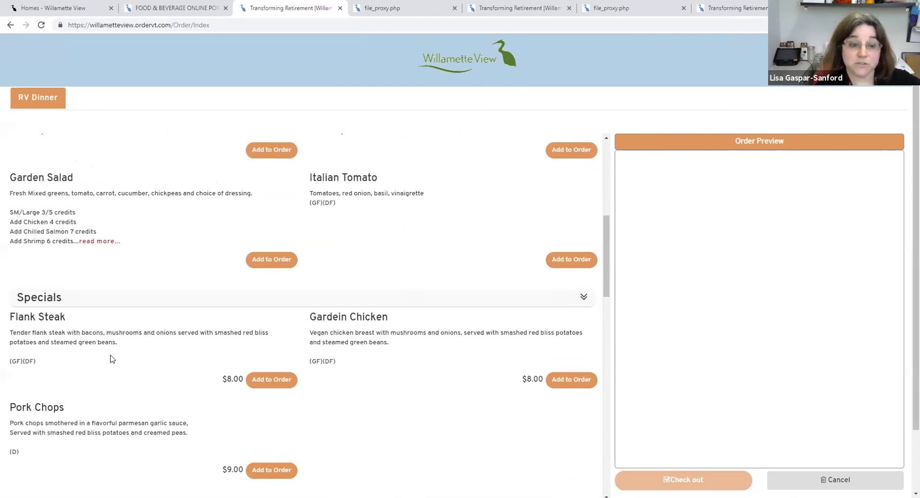
scroll(110, 359, "down", 4)
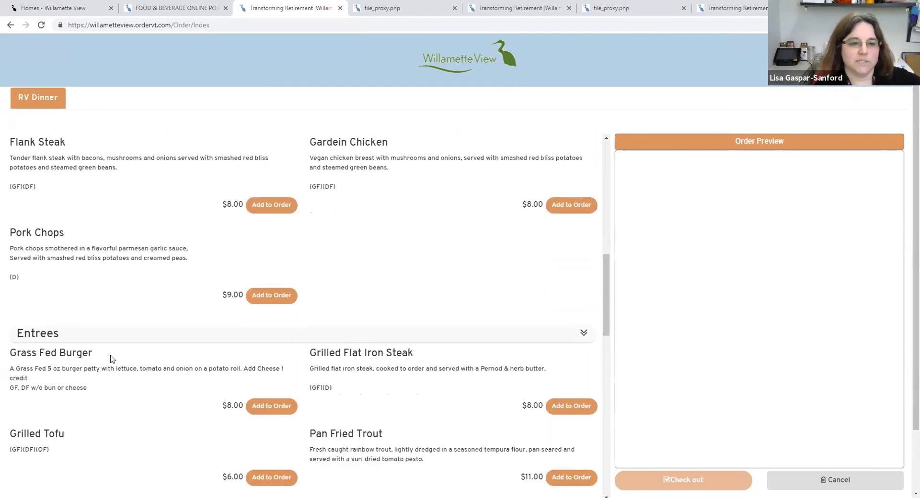
scroll(111, 360, "down", 2)
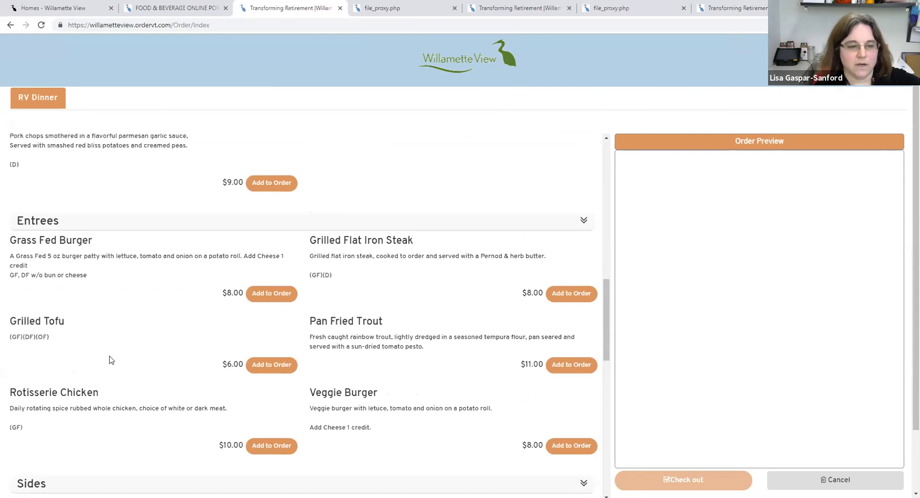
scroll(111, 361, "down", 5)
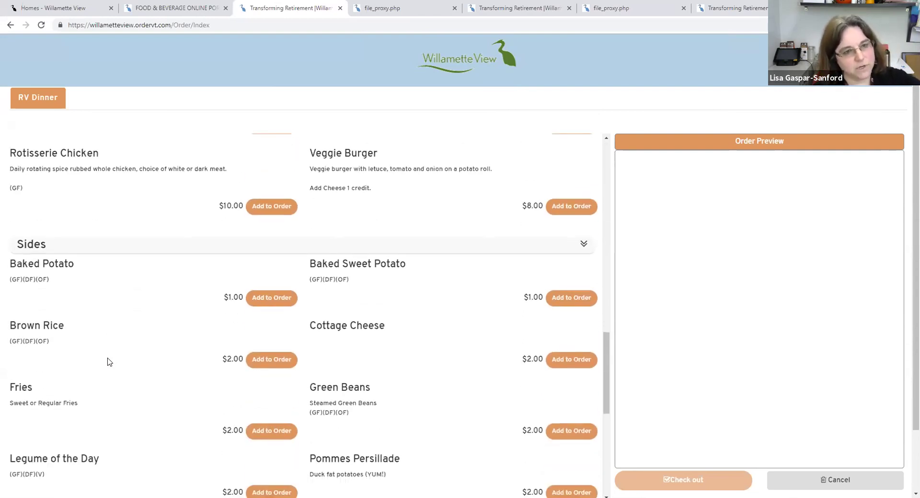
scroll(109, 362, "down", 7)
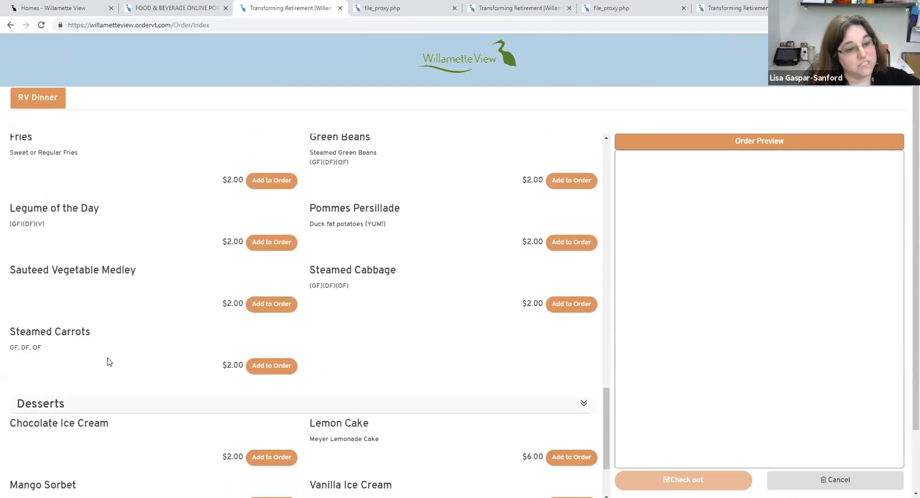
scroll(109, 362, "down", 1)
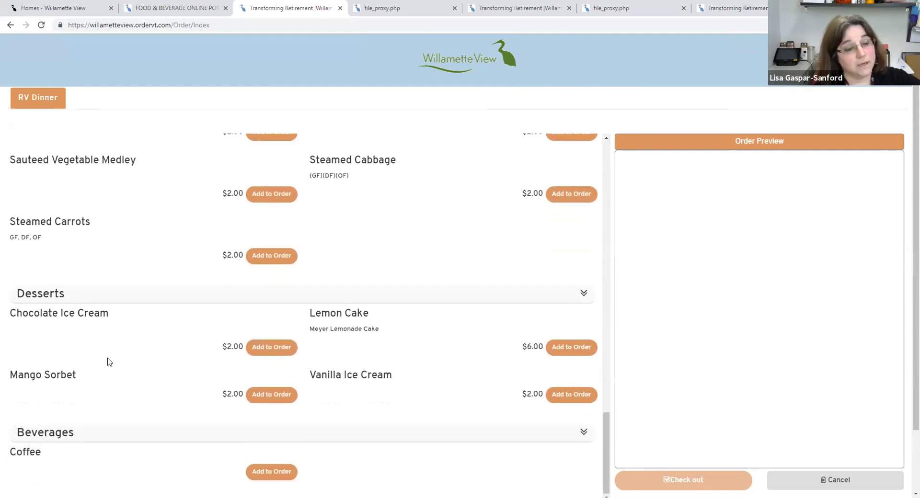
scroll(302, 373, "up", 10)
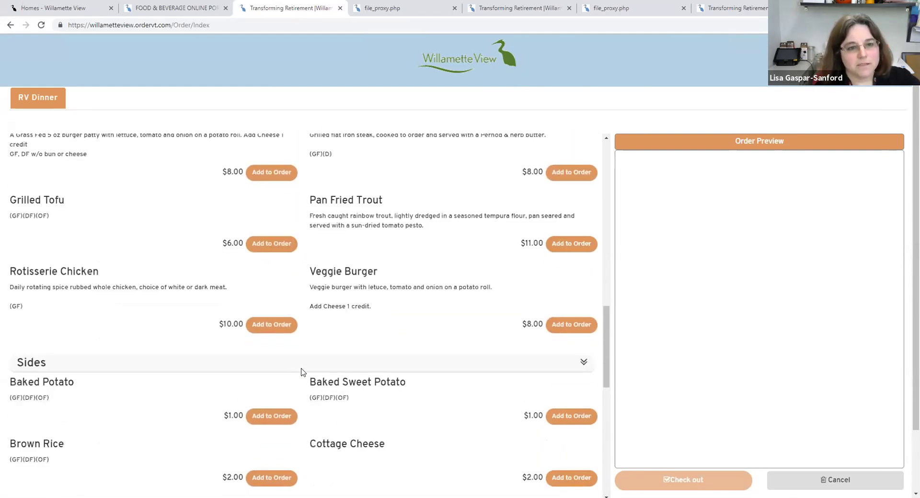
scroll(302, 372, "up", 6)
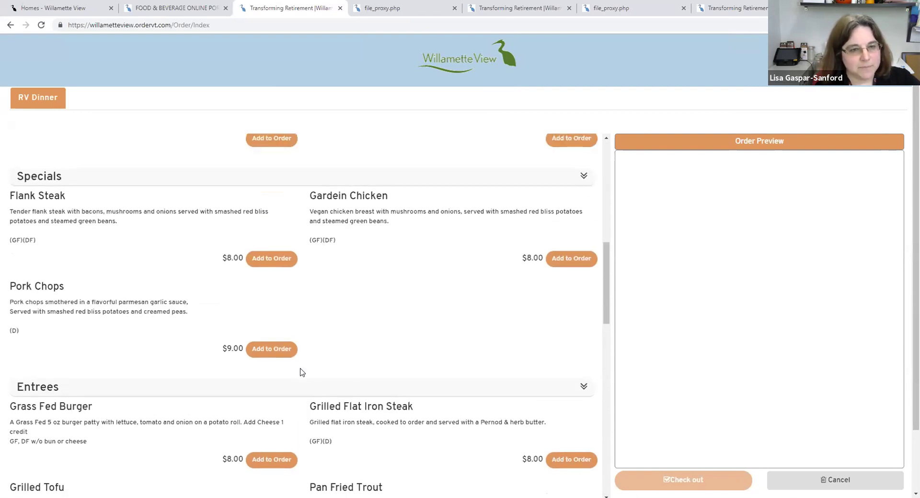
scroll(302, 373, "up", 6)
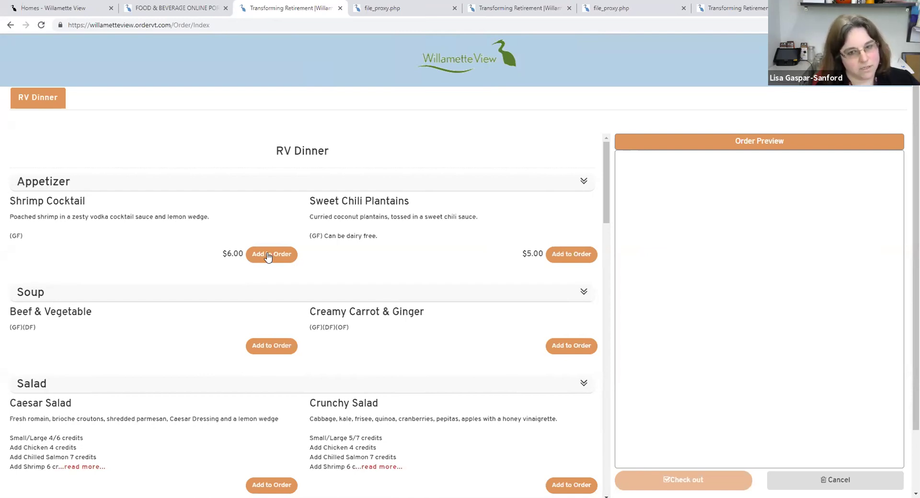
- Add Shrimp Cocktail, a CUP of Creamy Carrot & Ginger, Pork Chops and a Baked Potato, totalling 19.00
left_click(268, 255)
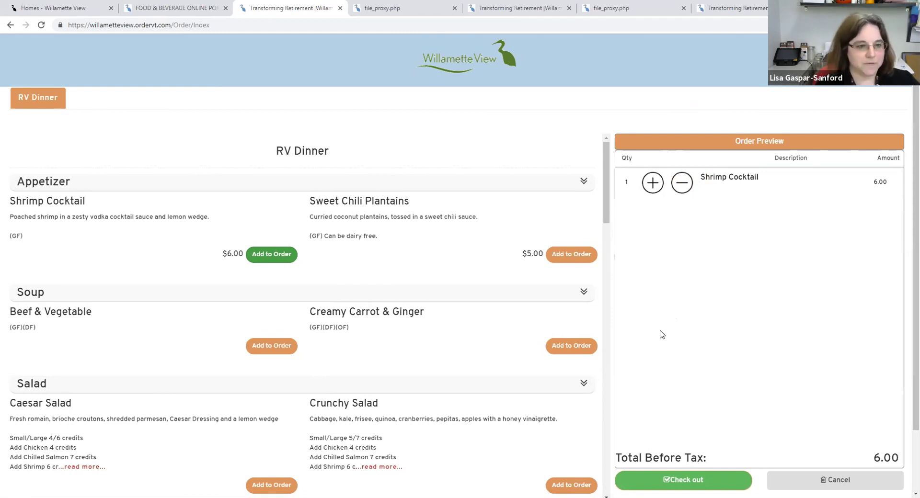
left_click(564, 348)
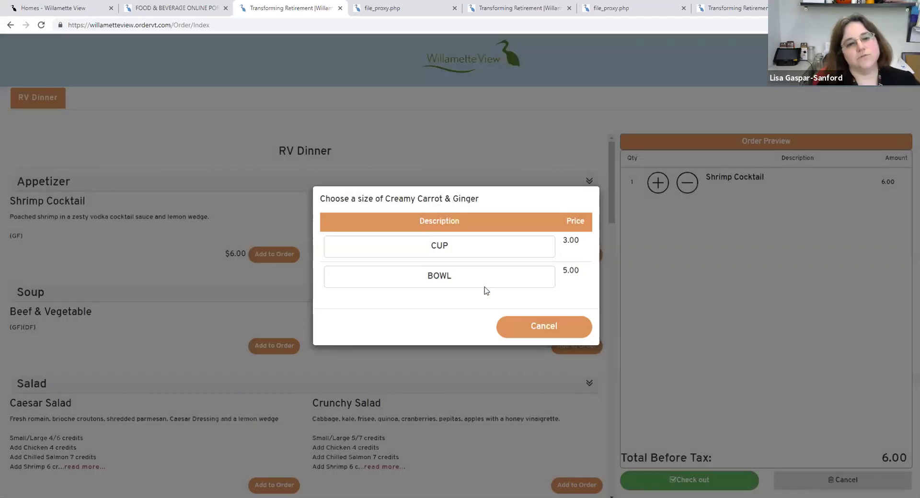
left_click(446, 245)
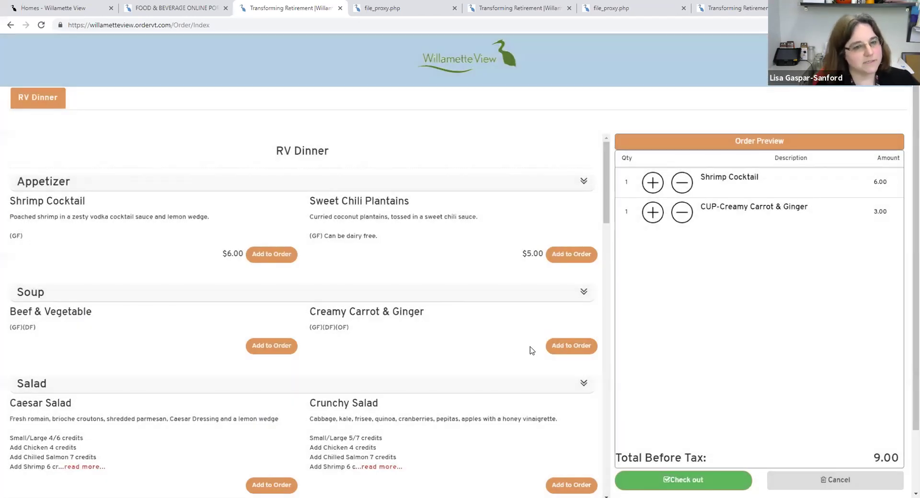
scroll(491, 353, "down", 3)
scroll(489, 354, "down", 10)
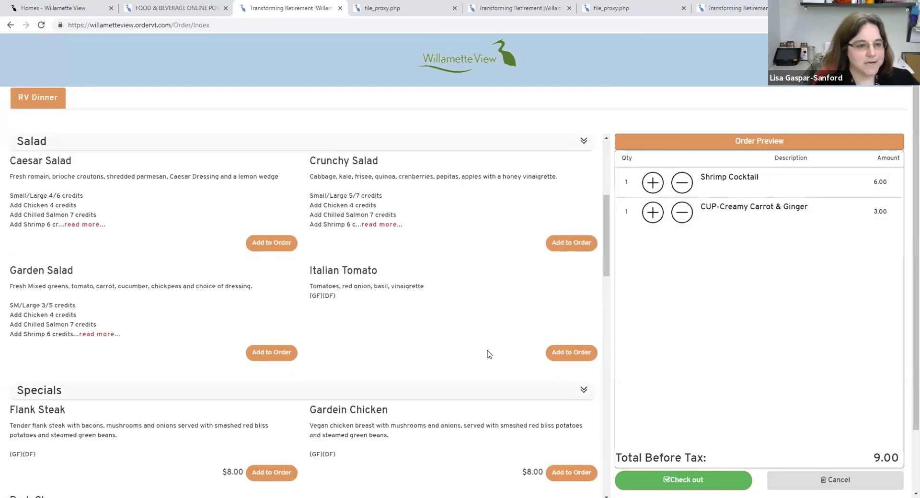
scroll(441, 364, "down", 1)
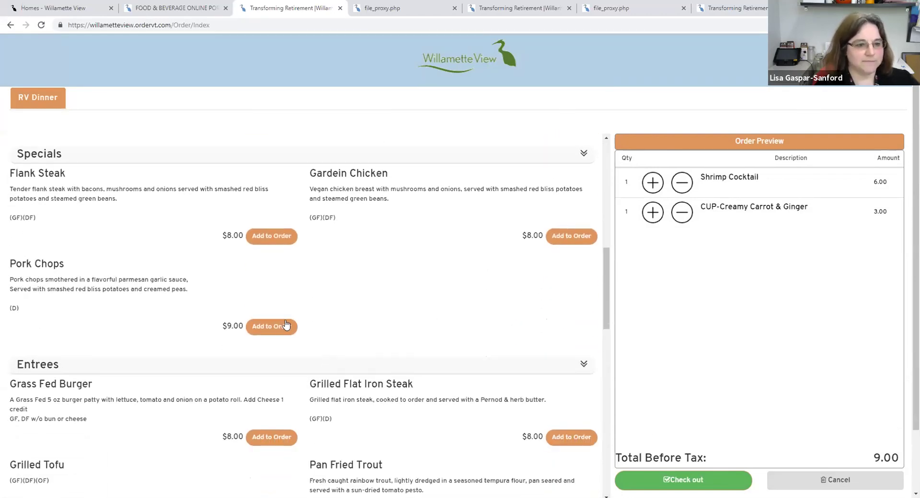
left_click(284, 328)
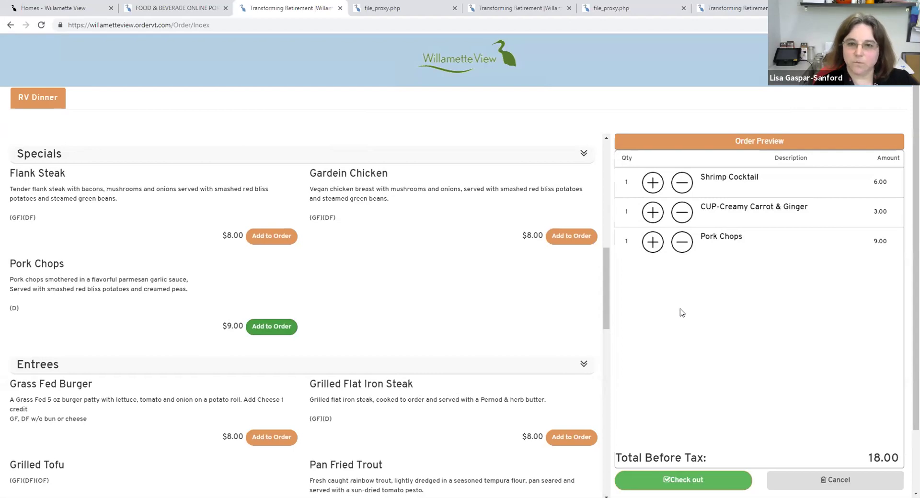
scroll(457, 326, "down", 8)
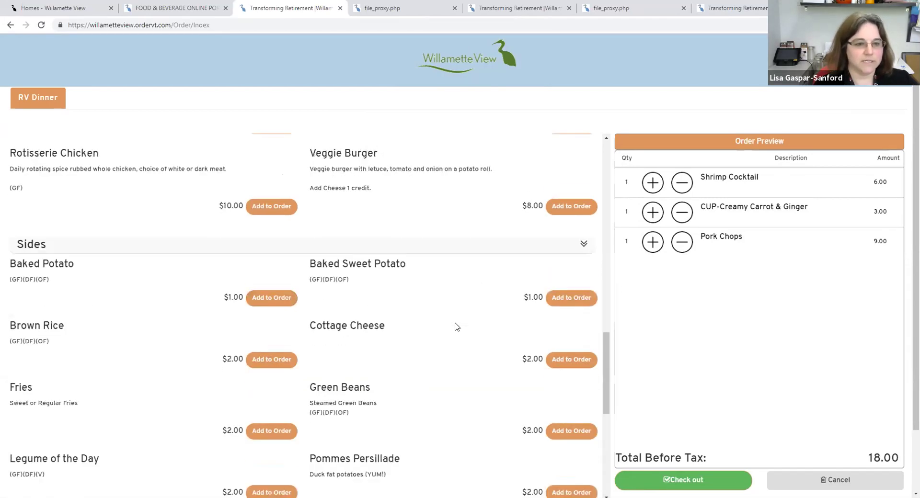
scroll(252, 254, "down", 1)
left_click(252, 253)
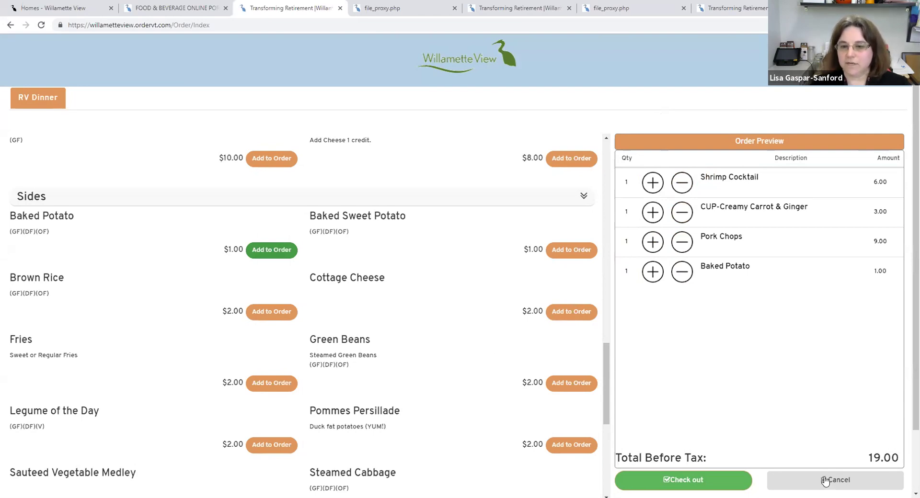
left_click(836, 482)
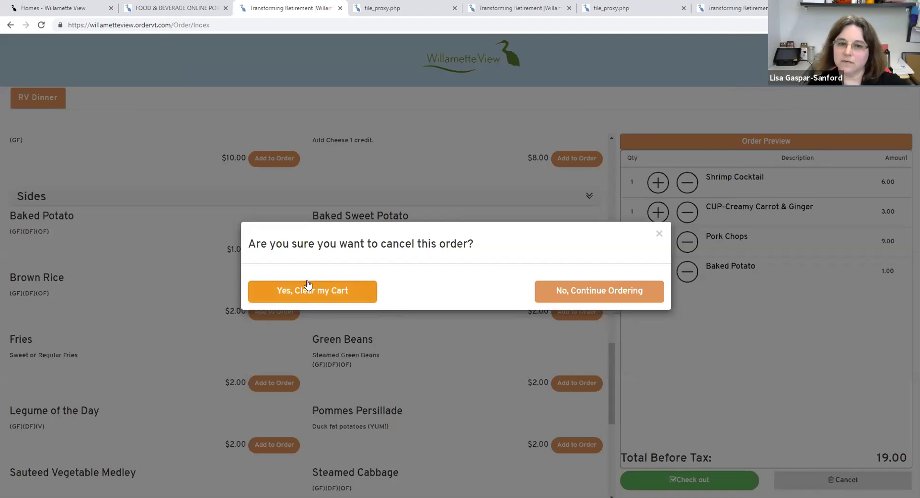
left_click(605, 293)
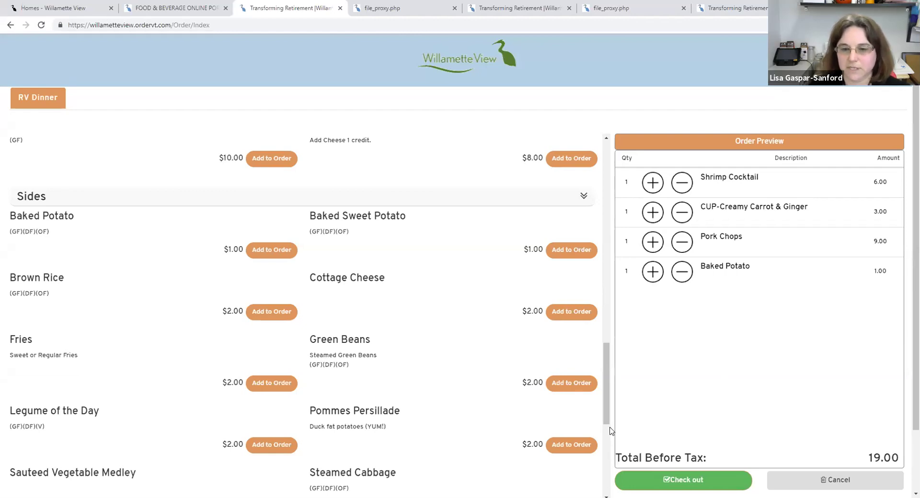
left_click(660, 481)
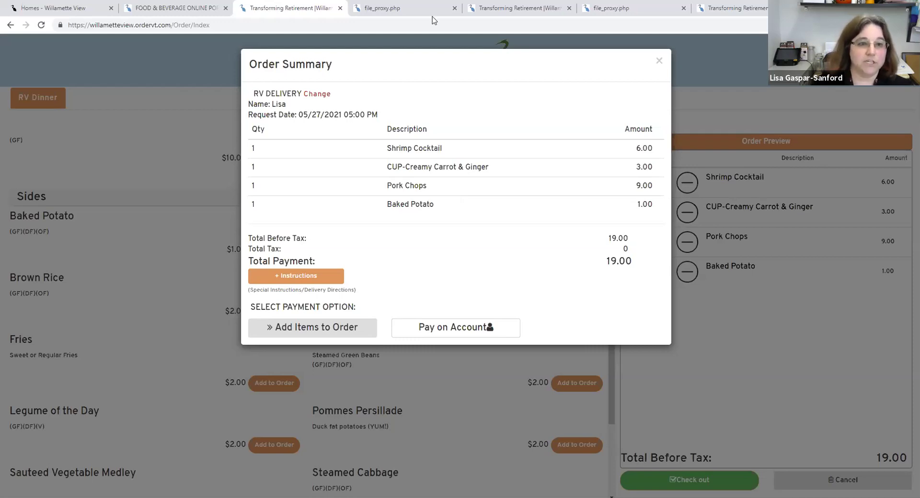
- Return from the 19.00 Order Summary to the RV Delivery and scheduling options
left_click(321, 95)
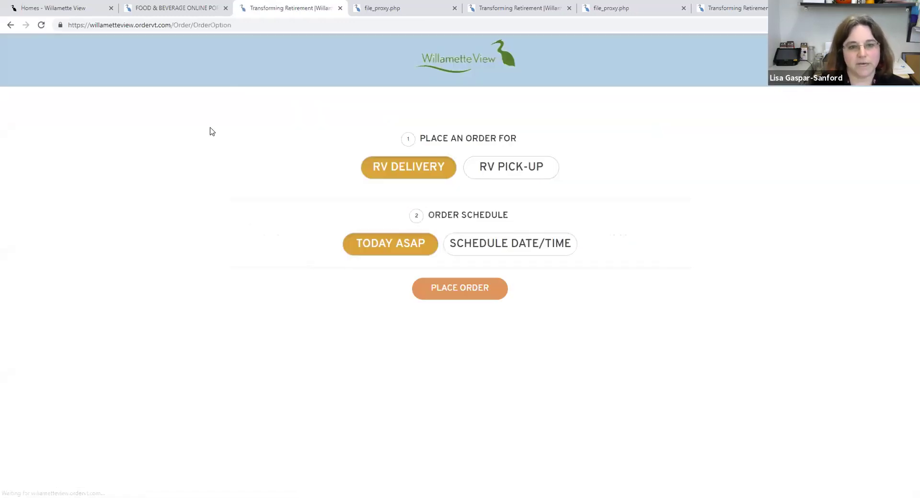
- Schedule the dinner order for 05:00 PM on May 27 and place it
left_click(500, 250)
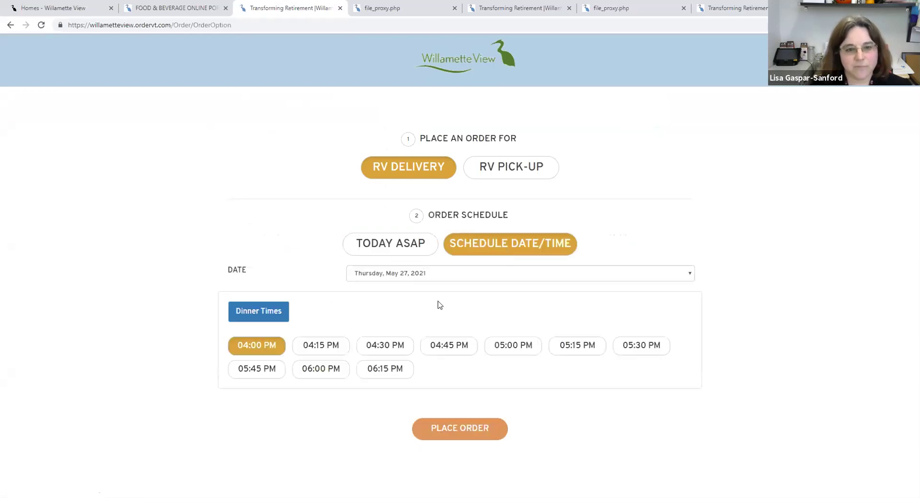
left_click(515, 348)
left_click(464, 429)
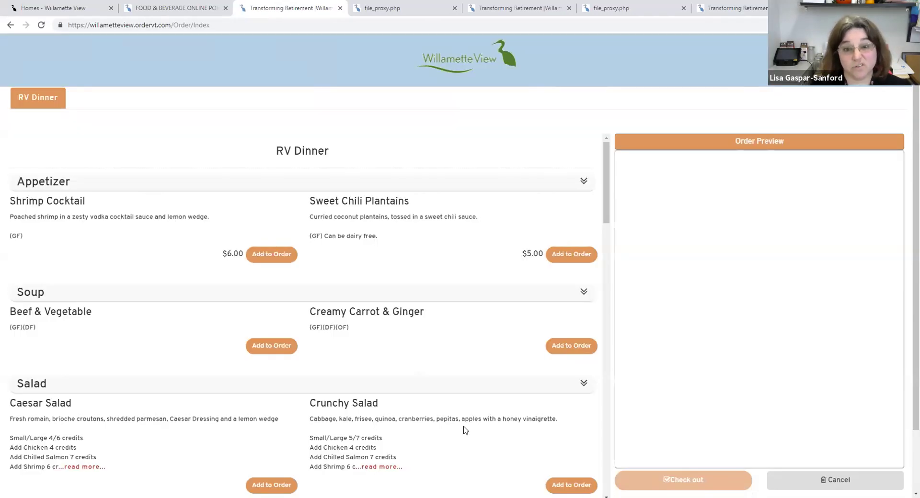
- Add Shrimp Cocktail, a bowl of Creamy Carrot & Ginger, and Flank Steak, then check out
left_click(267, 259)
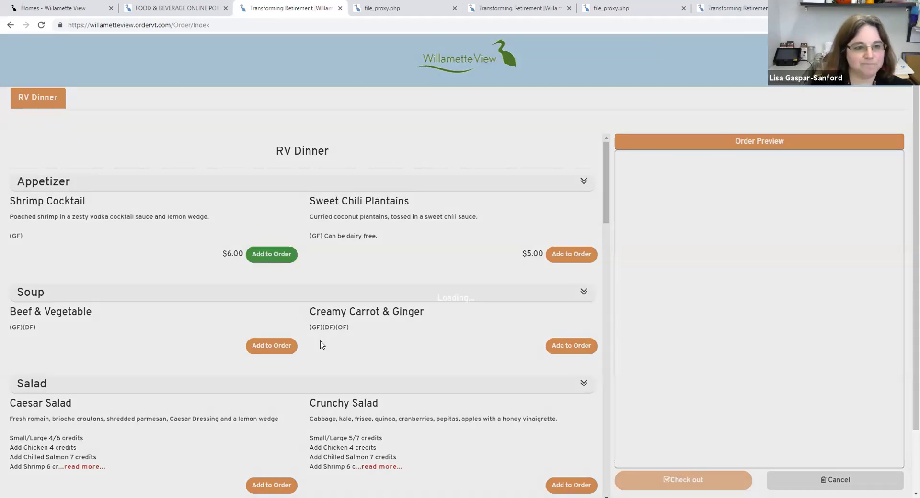
left_click(556, 340)
left_click(495, 283)
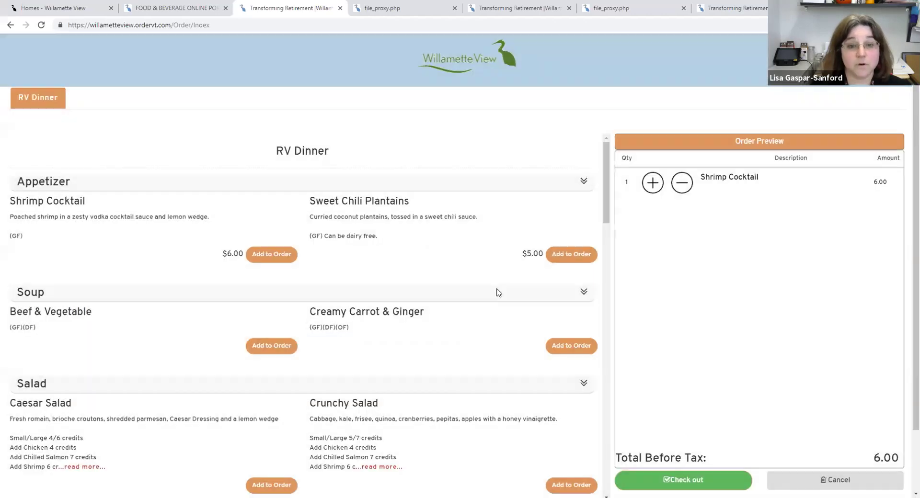
scroll(534, 443, "down", 7)
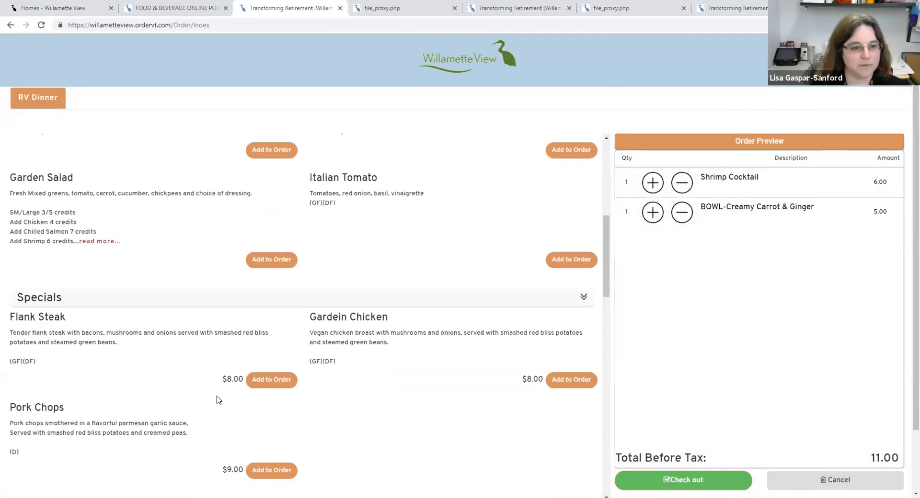
left_click(271, 379)
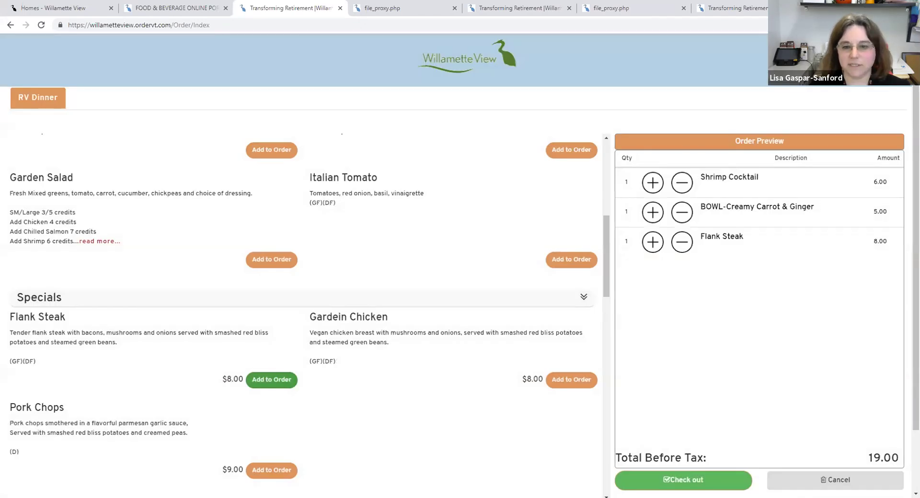
left_click(667, 479)
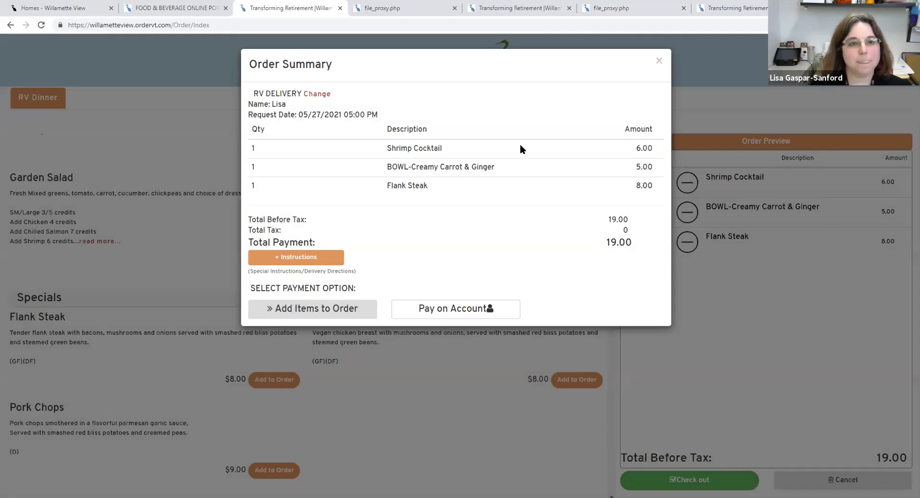
- Add the special instruction 'Please add a fork' in the Order Summary
left_click(302, 258)
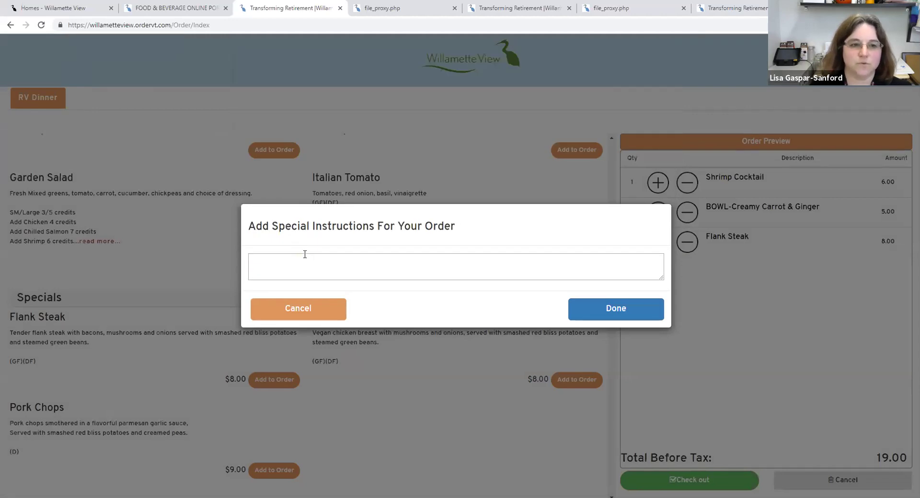
type("Ple")
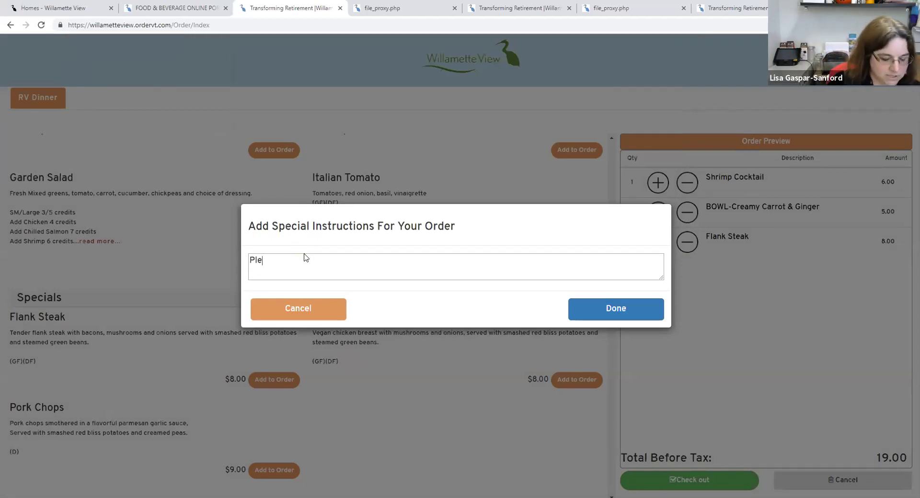
type("ase add a fork")
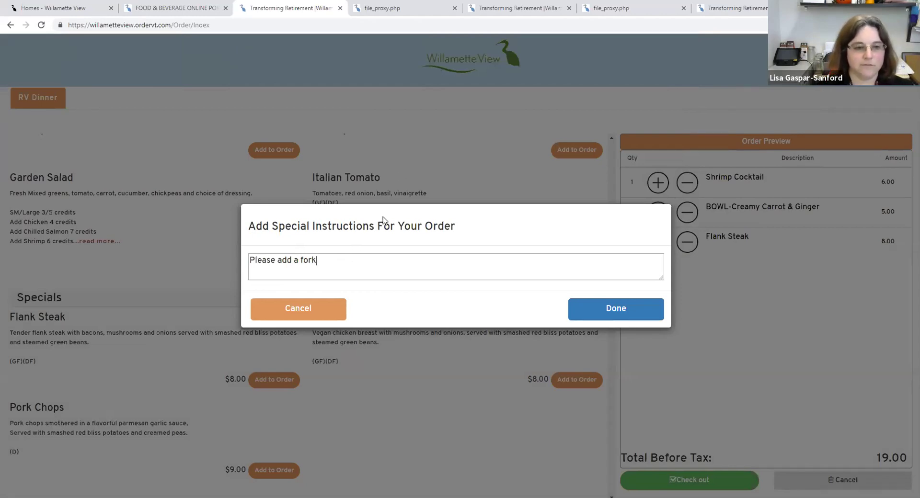
left_click(595, 315)
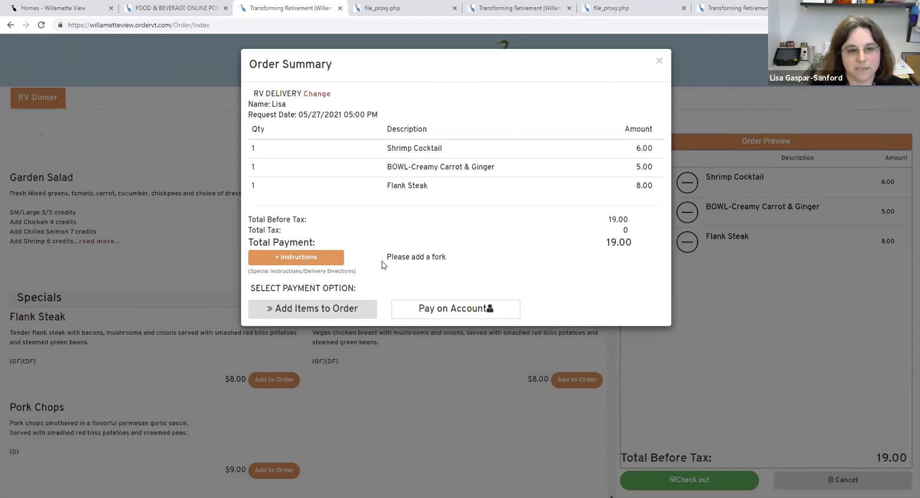
left_click_drag(427, 258, 392, 257)
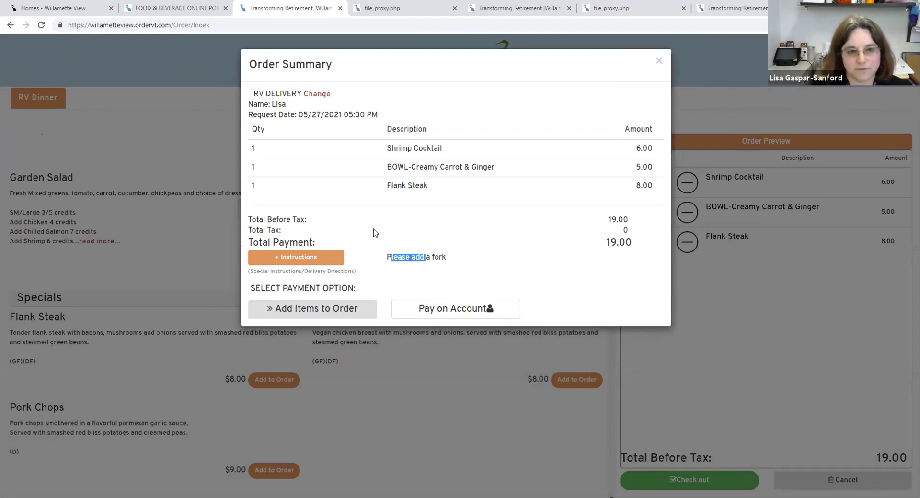
left_click_drag(451, 259, 391, 248)
left_click(397, 255)
left_click(447, 256)
left_click(390, 297)
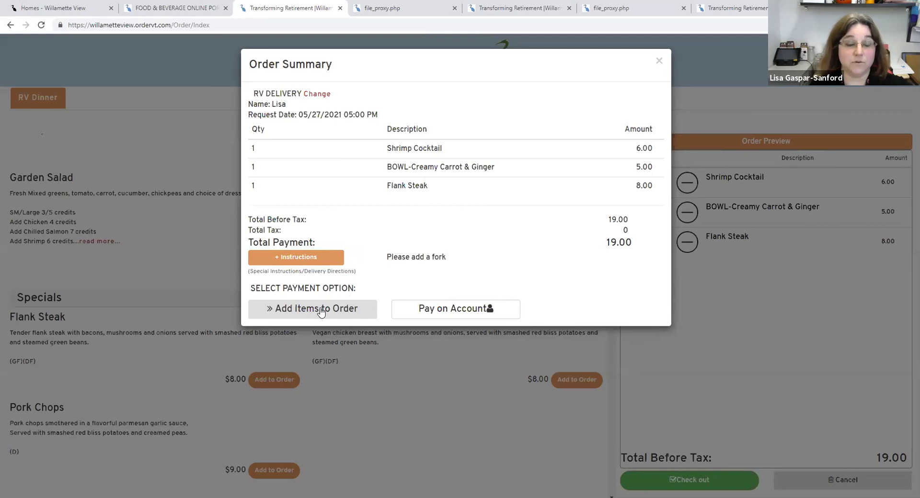
- Back on the RV Dinner menu, add Steamed Cabbage from Sides, bringing the total to 21.00
left_click(320, 310)
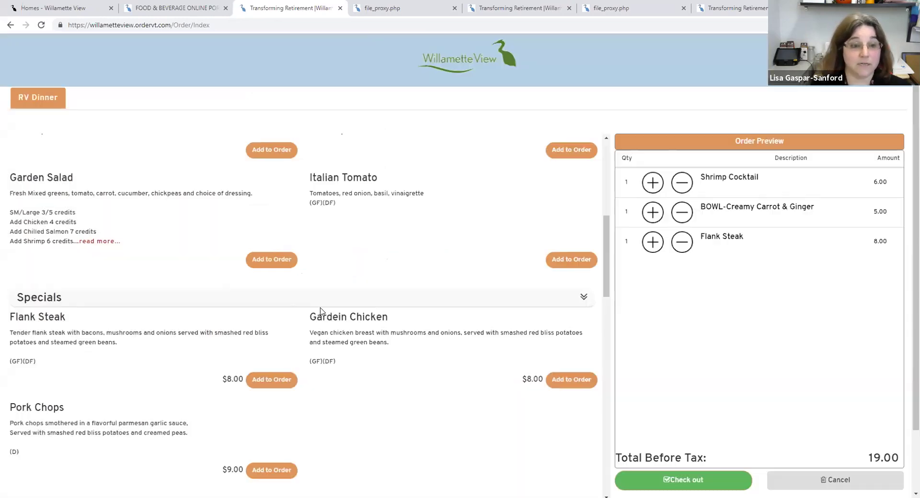
scroll(346, 346, "down", 1)
scroll(345, 346, "down", 8)
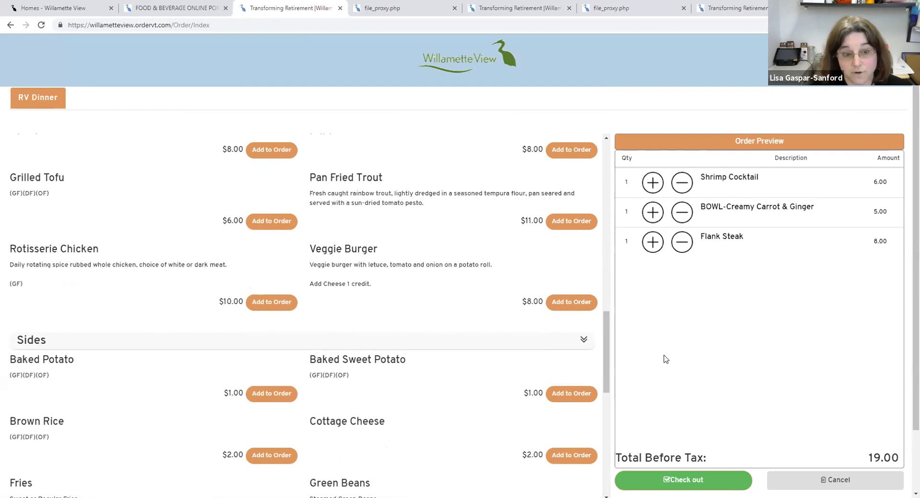
scroll(312, 328, "down", 6)
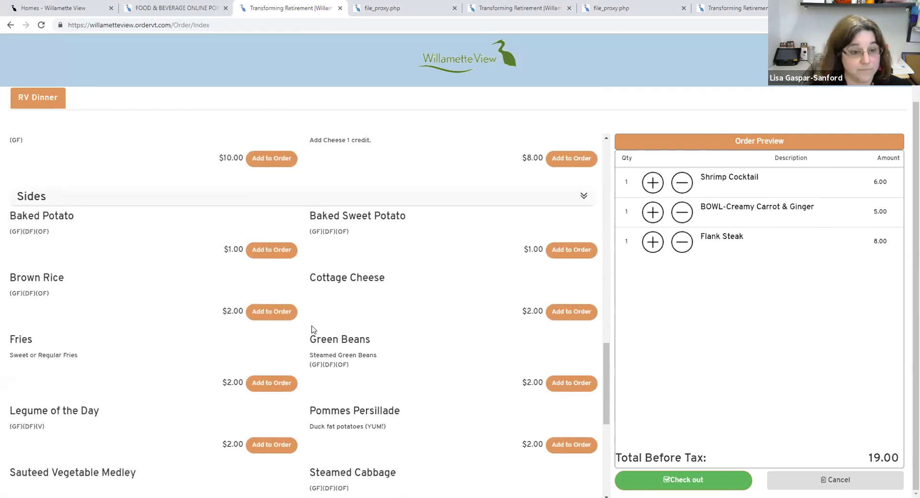
scroll(313, 328, "down", 4)
scroll(307, 323, "up", 2)
scroll(306, 323, "up", 3)
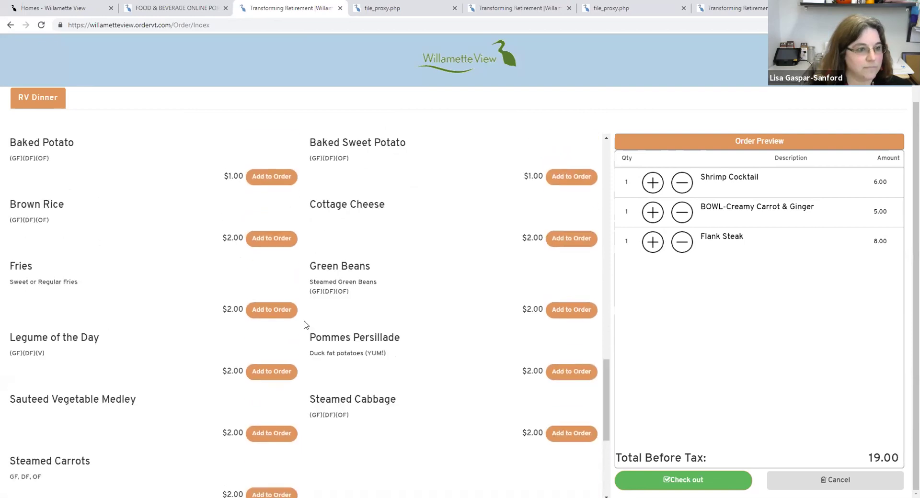
scroll(303, 327, "up", 1)
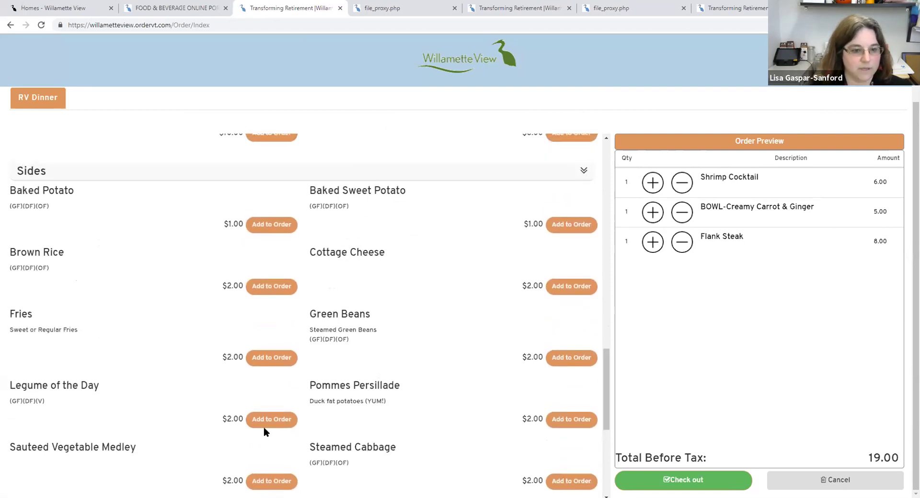
scroll(519, 377, "down", 2)
left_click(565, 384)
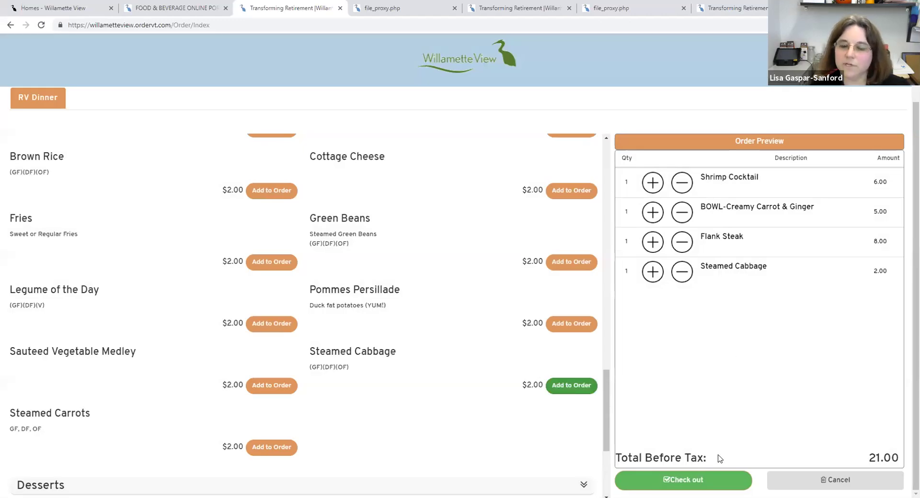
- Open the Order Summary listing four items at 21.00 and select the instructions caption
left_click(680, 483)
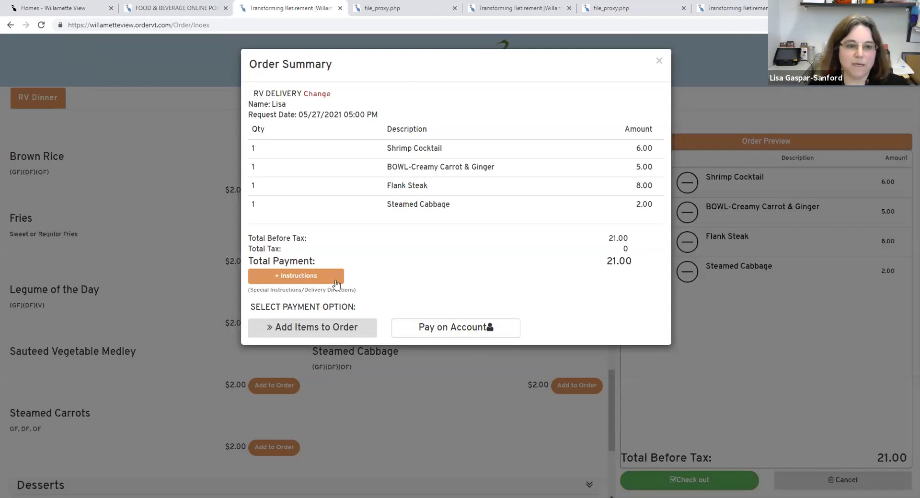
triple_click(378, 278)
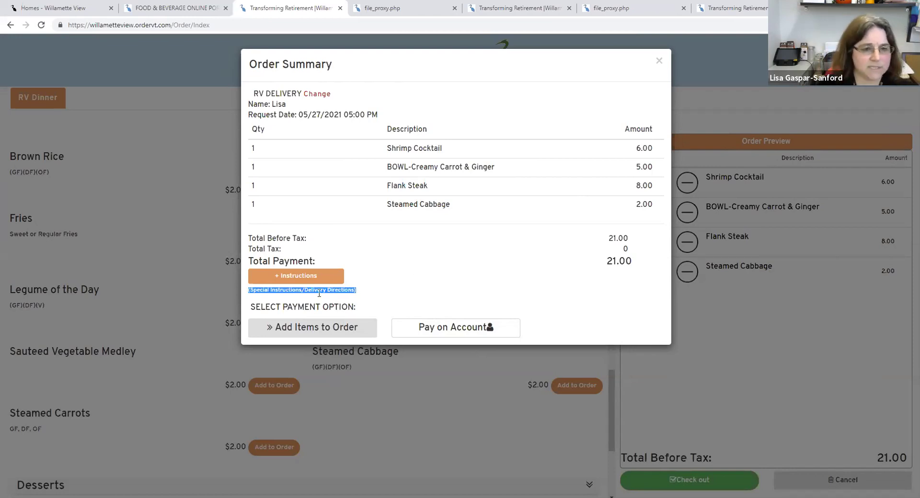
- Enter 'Add a fork please' as the order's special instruction and save it
left_click(303, 277)
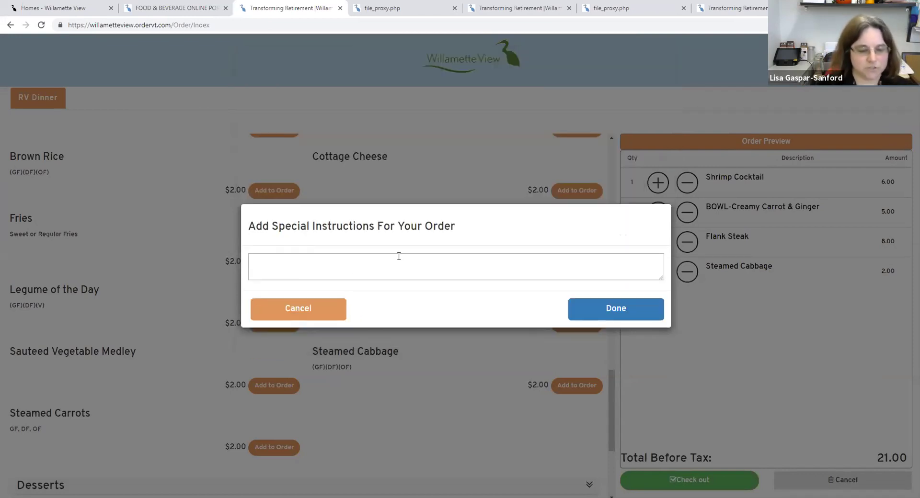
type("Add")
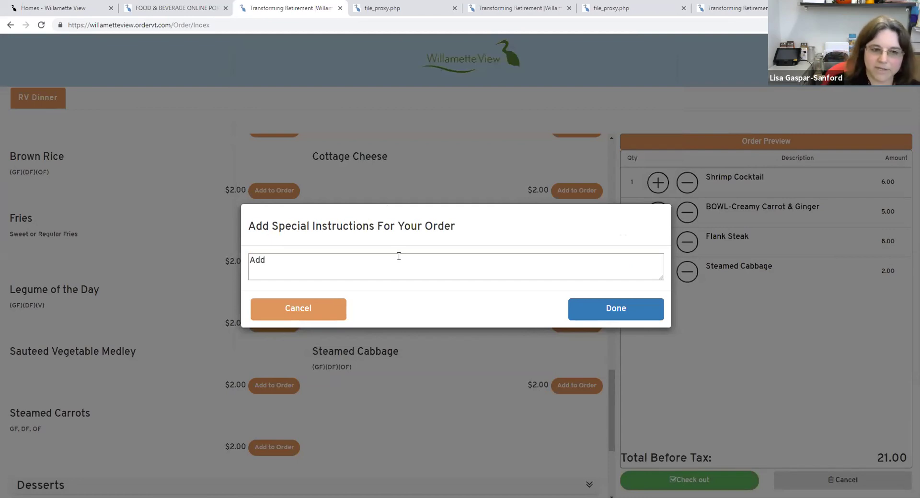
type(" a ")
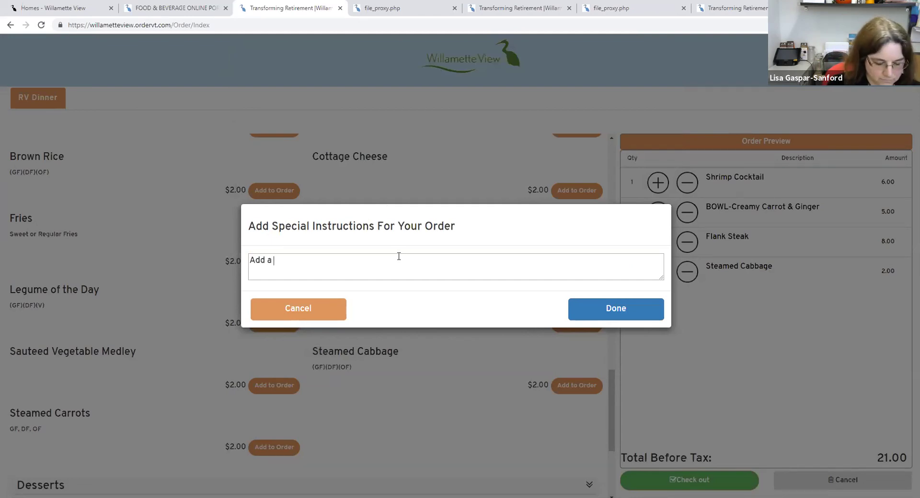
type("fork please")
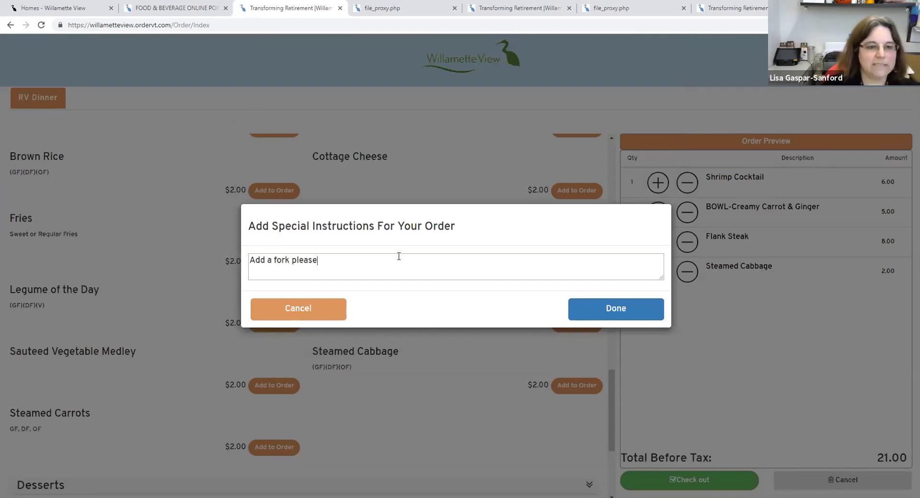
left_click(609, 316)
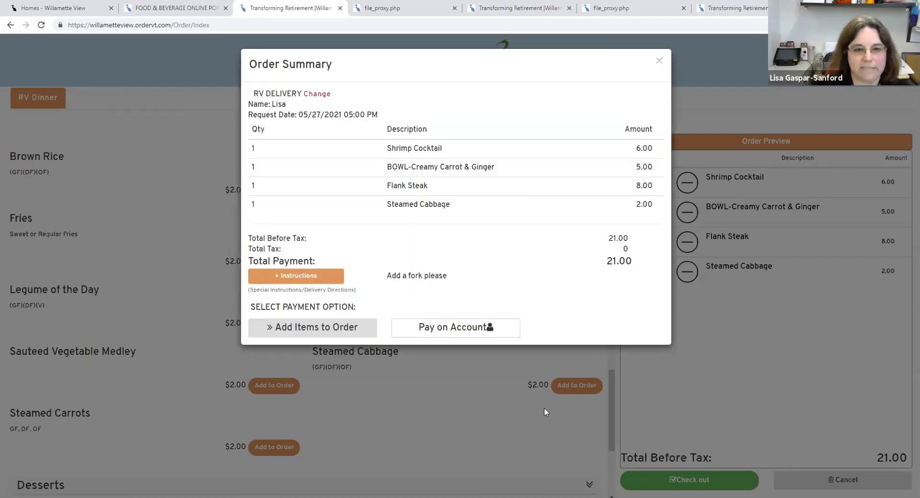
left_click_drag(386, 276, 445, 275)
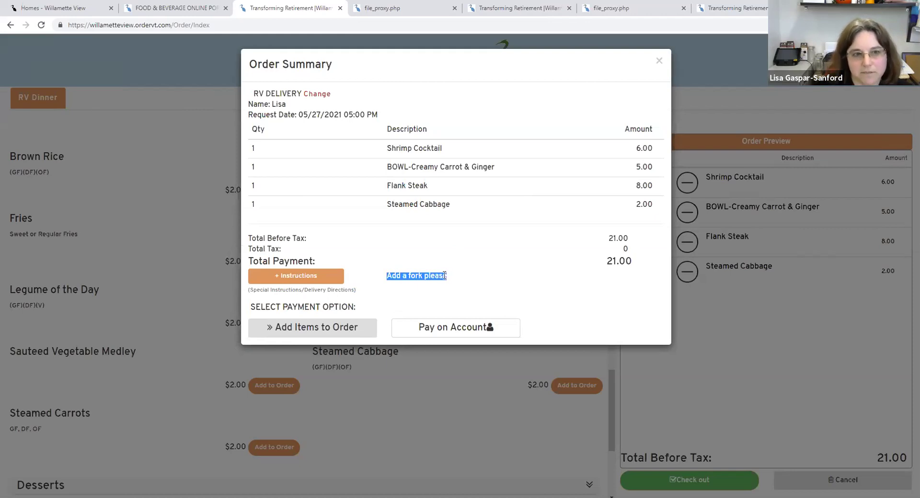
left_click(436, 231)
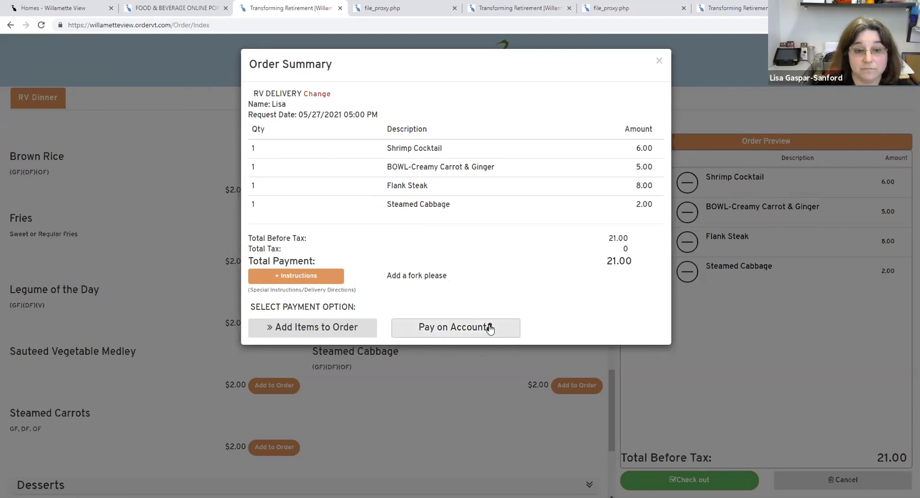
- Pay the 21.00 order on account, look over the receipt, and continue to the RV Dinner menu
left_click(441, 326)
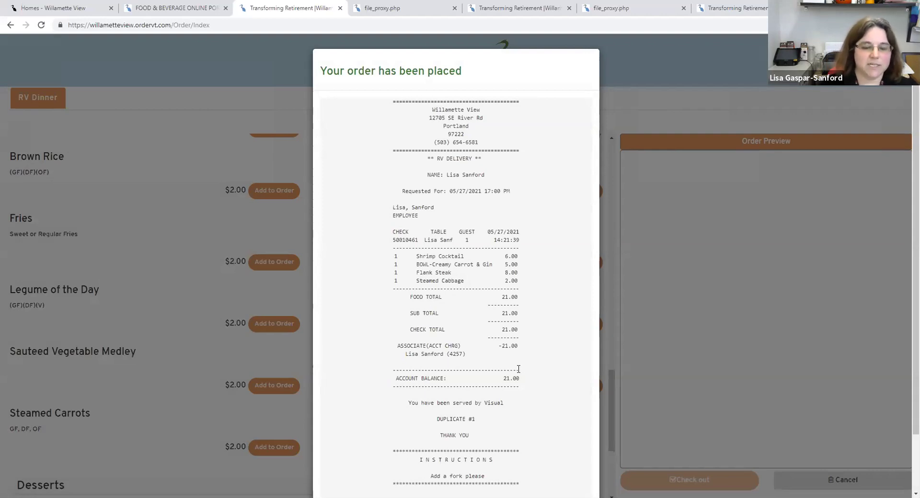
scroll(518, 374, "down", 2)
scroll(512, 379, "up", 1)
scroll(511, 377, "down", 2)
scroll(508, 350, "up", 2)
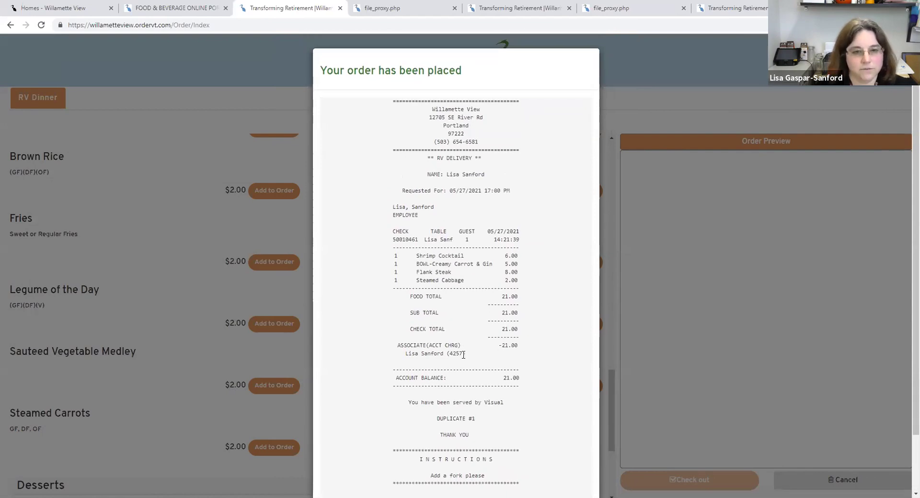
scroll(463, 355, "down", 1)
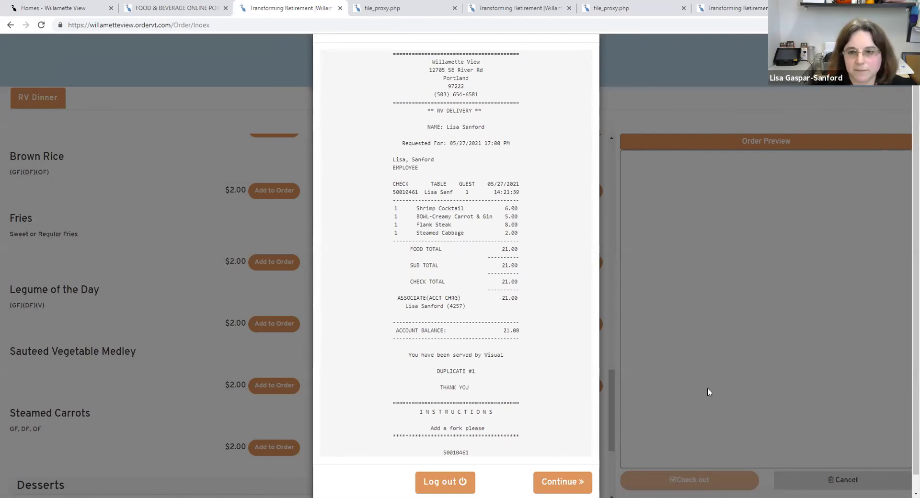
scroll(709, 392, "down", 1)
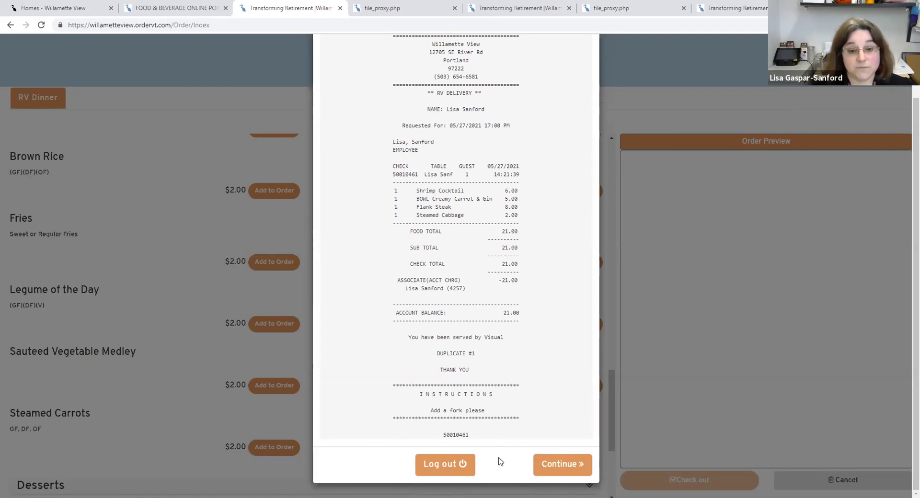
left_click(551, 463)
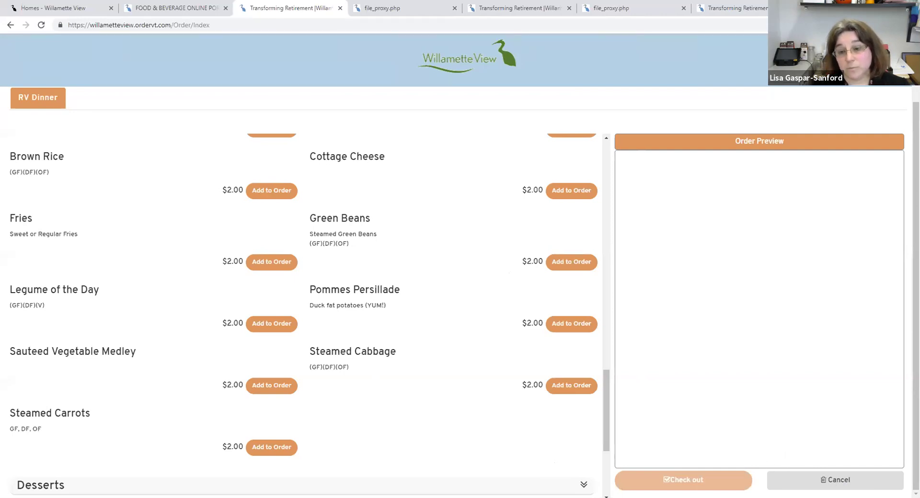
- Use Cancel under the Order Preview to begin cancelling the current order
left_click(830, 481)
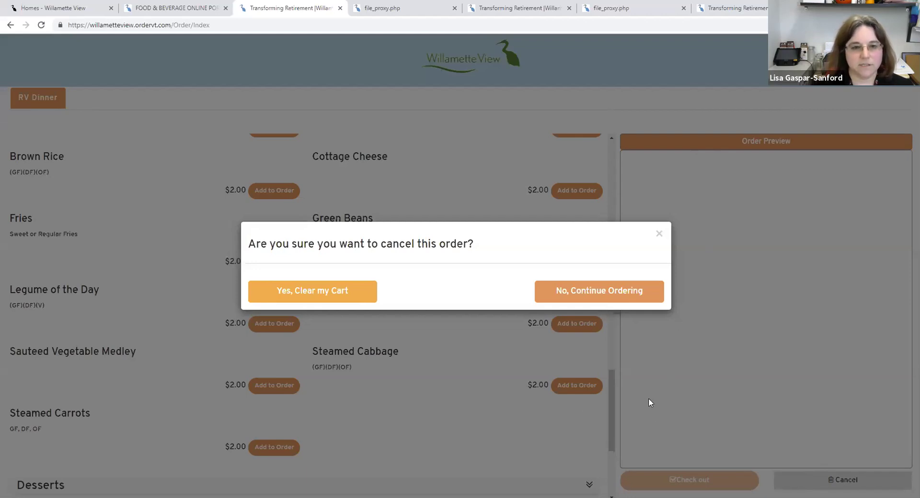
- Confirm 'Yes, Clear my Cart' to empty the cart and reach the account dashboard
left_click(326, 291)
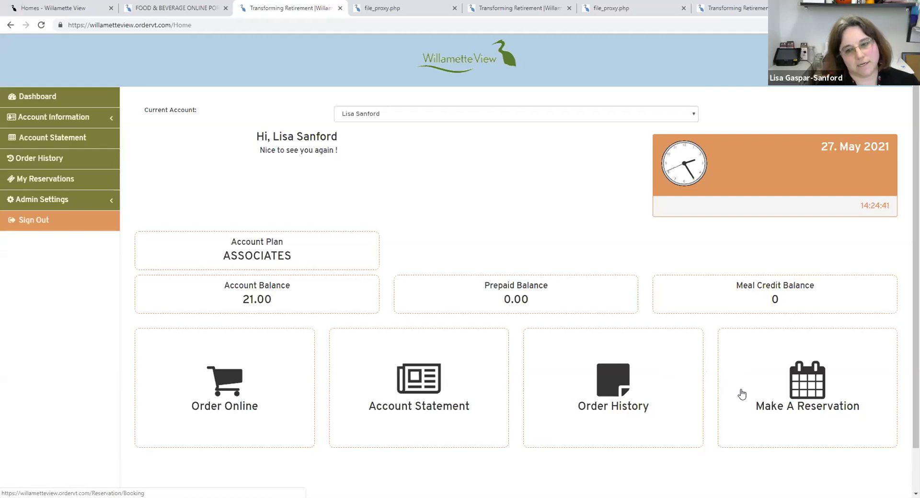
- Make a new reservation at Riverview, showing dates 2021-05-27 through 2021-06-12
left_click(767, 391)
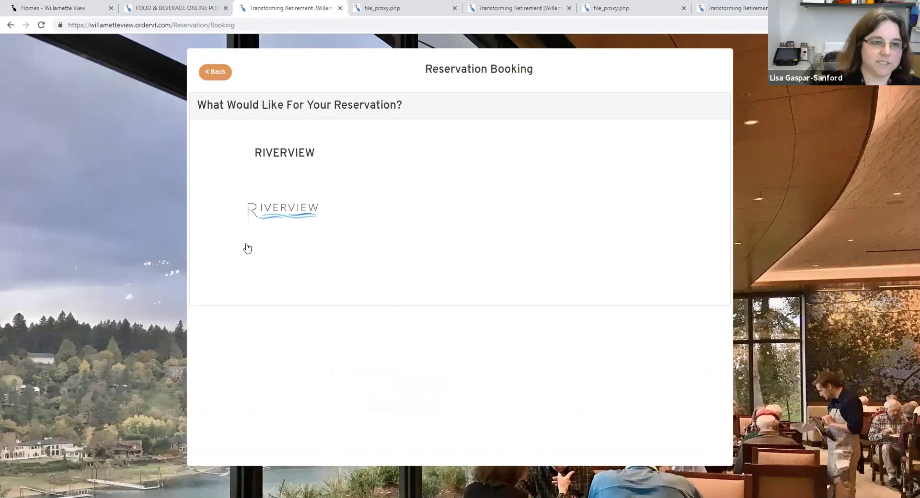
left_click(275, 201)
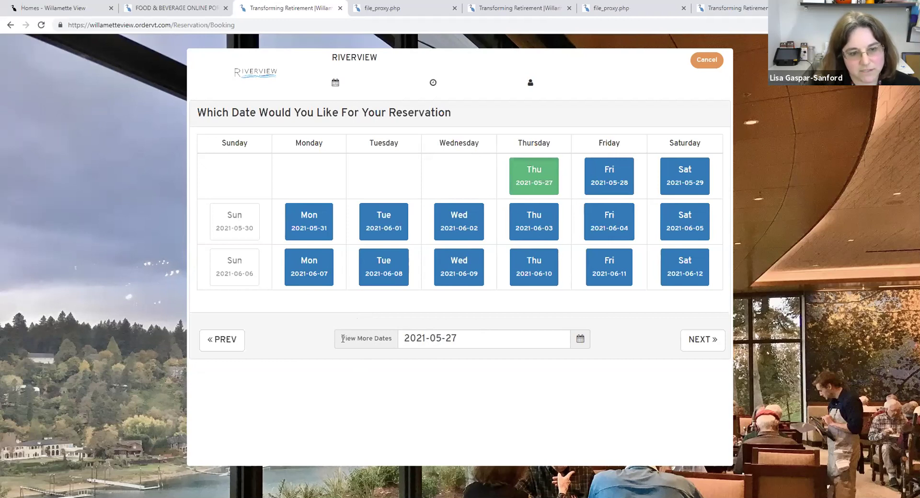
- Pick Monday, June 7, 2021 from the calendar as the Riverview booking date and continue
left_click(369, 338)
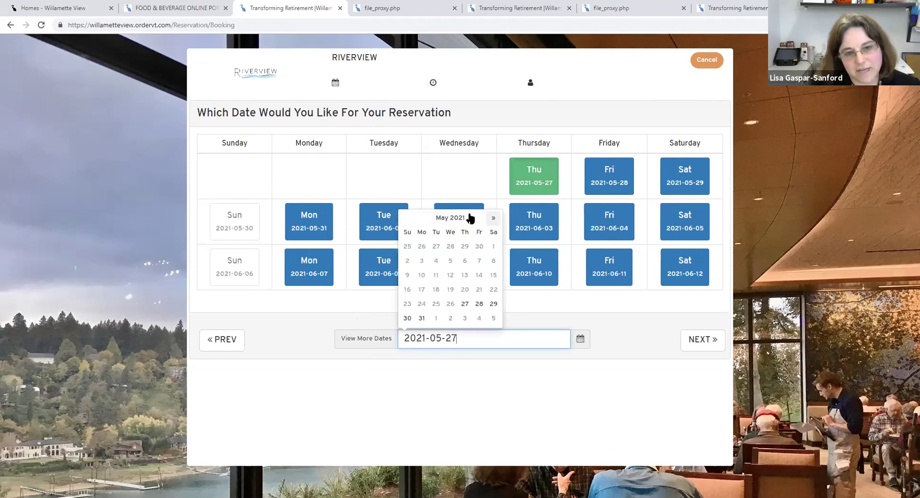
left_click(493, 220)
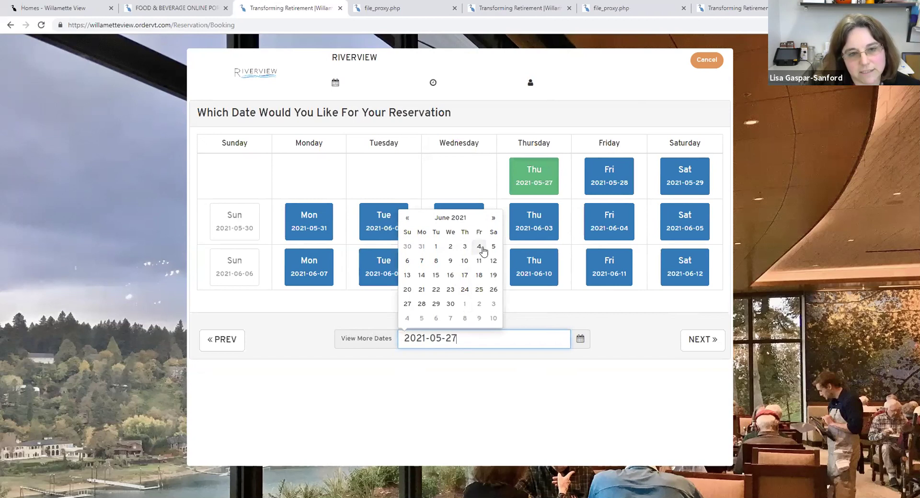
left_click(422, 262)
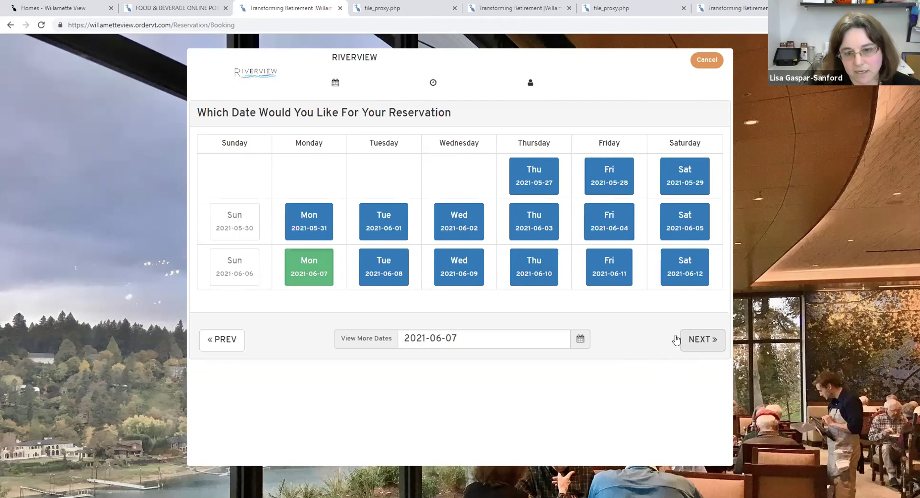
left_click(705, 341)
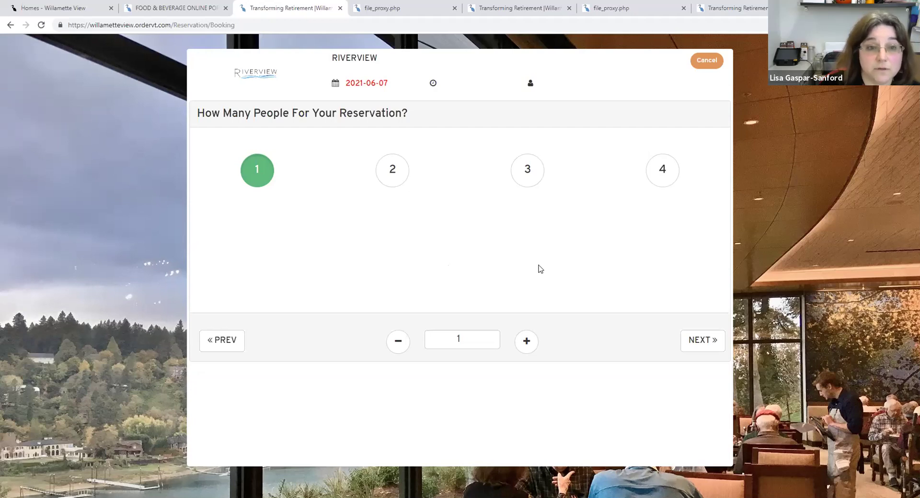
- Choose a party size of 4 people for the June 7 Riverview booking
left_click(662, 170)
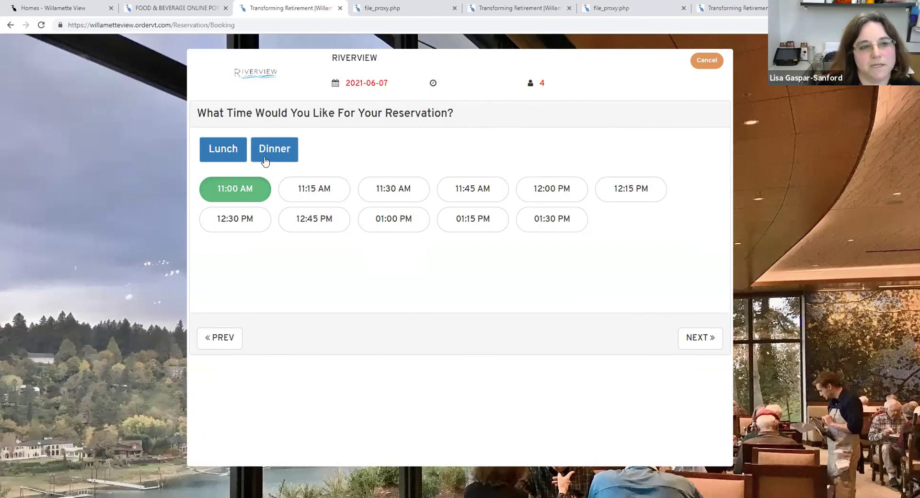
- Book the 05:00 PM slot from the Dinner time options
left_click(289, 153)
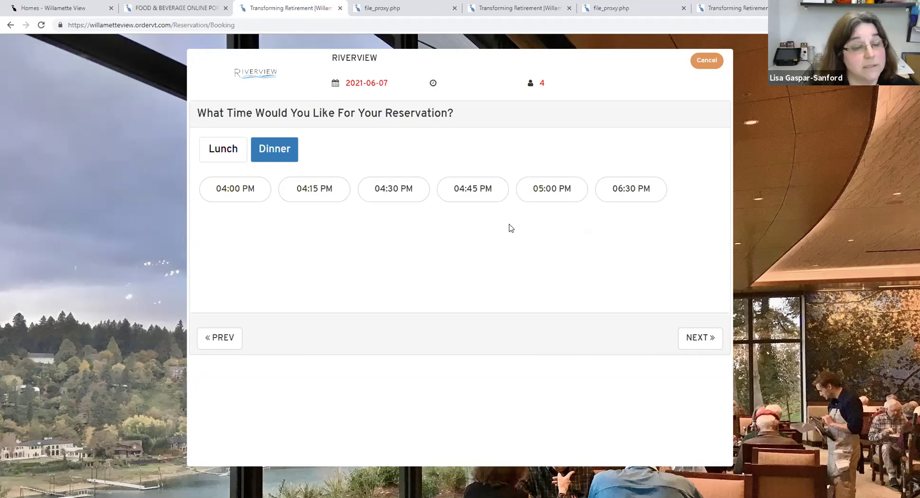
left_click(288, 150)
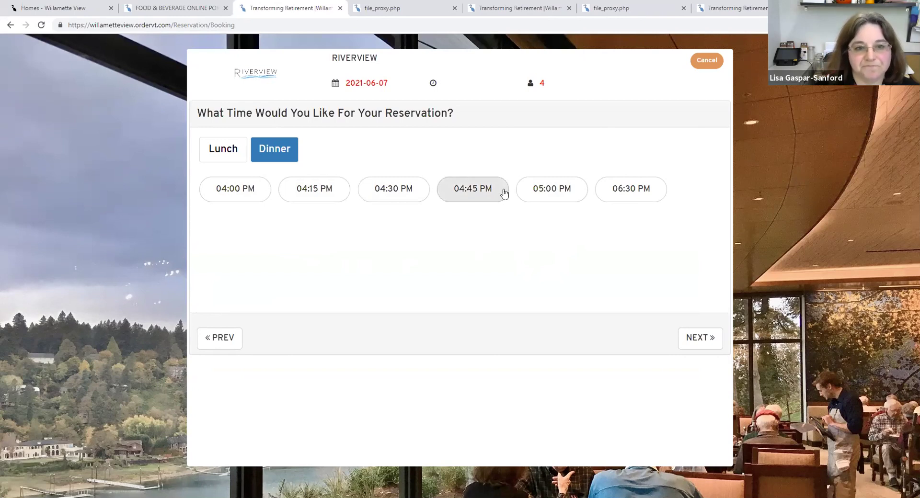
left_click(551, 190)
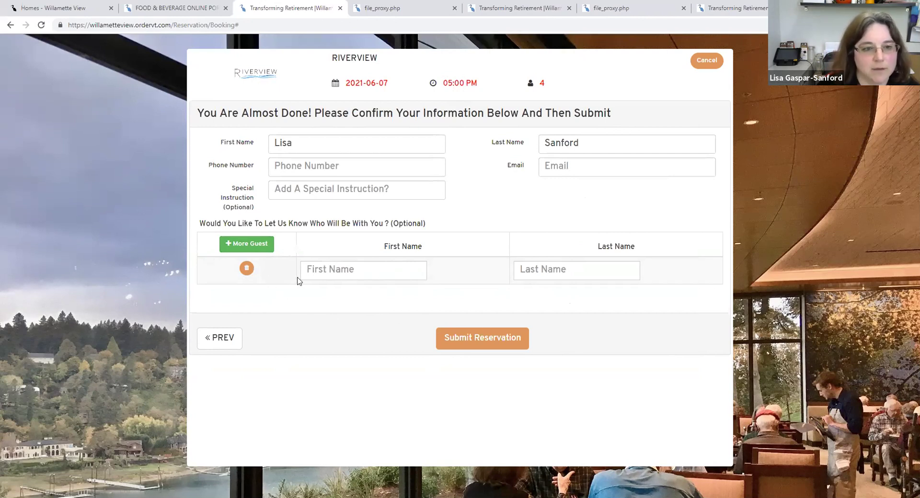
- Submit the 2021-06-07, 05:00 PM reservation for 4 and acknowledge the saved confirmation
left_click(352, 272)
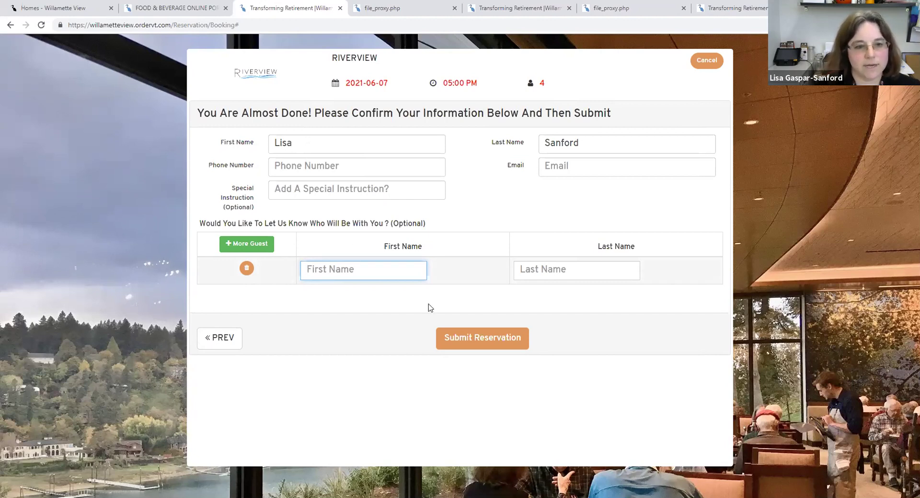
left_click(478, 341)
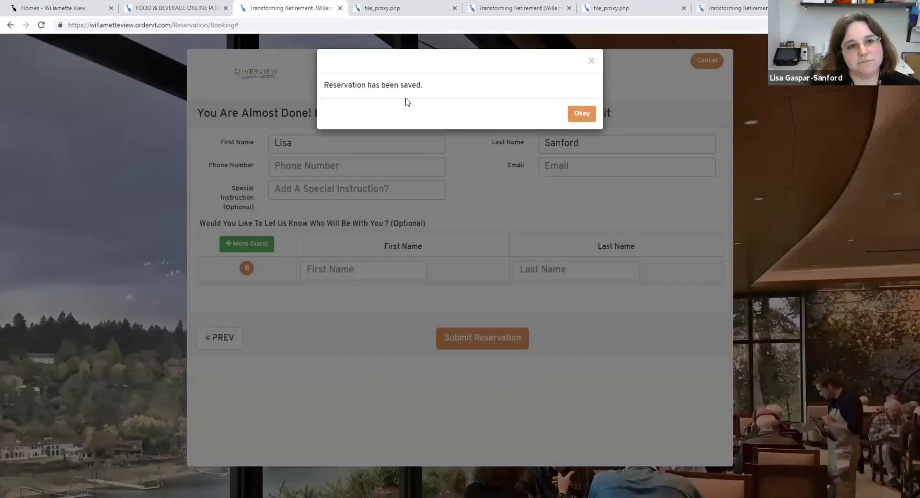
left_click(576, 115)
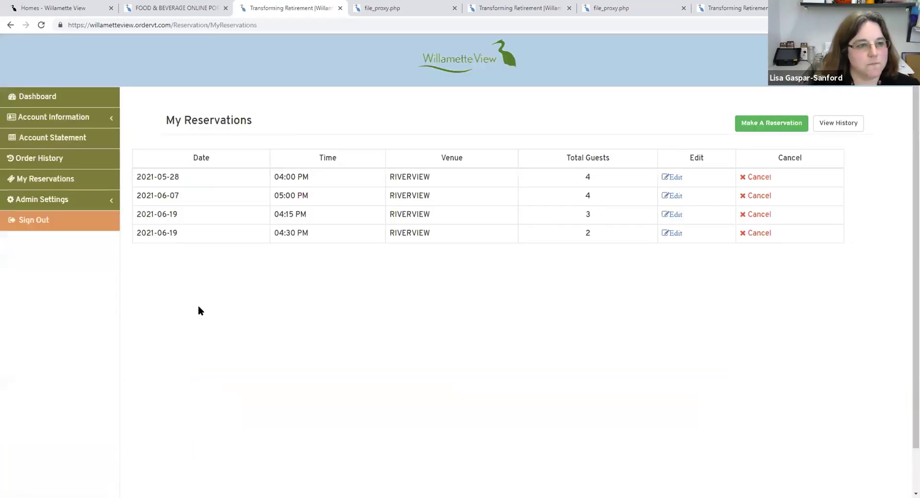
left_click(41, 96)
left_click(757, 388)
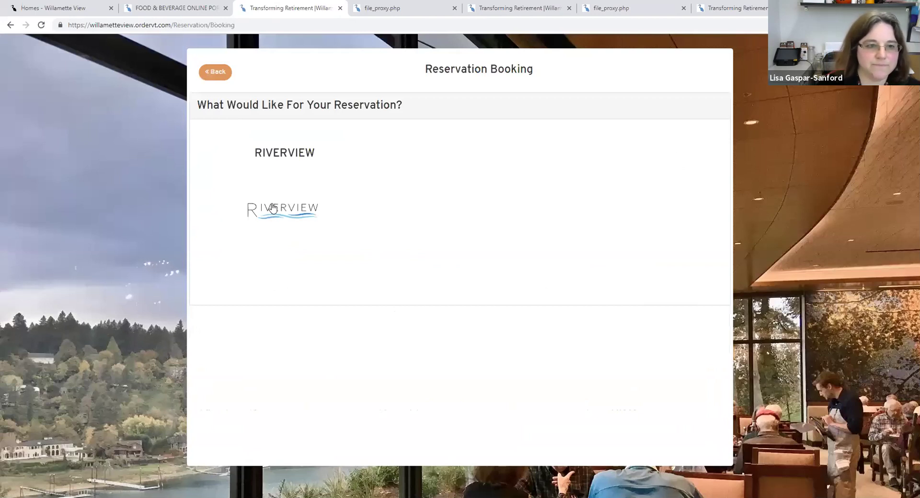
left_click(272, 208)
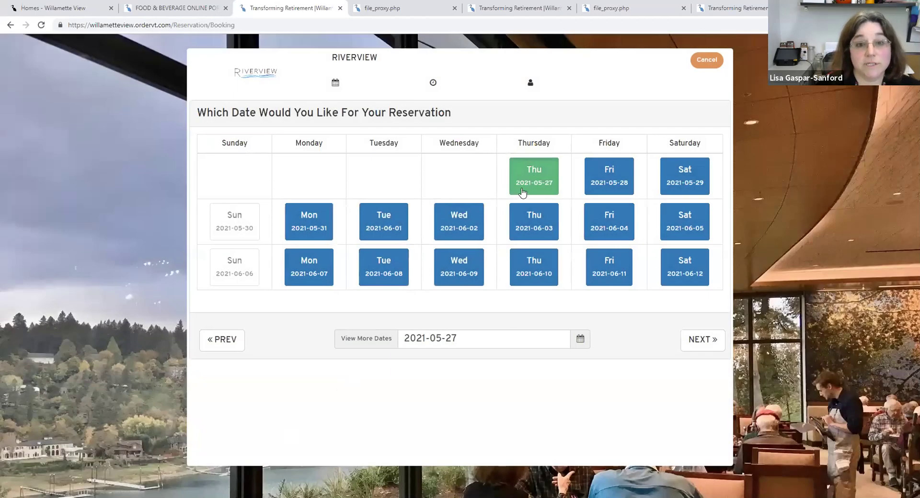
left_click(533, 165)
left_click(528, 172)
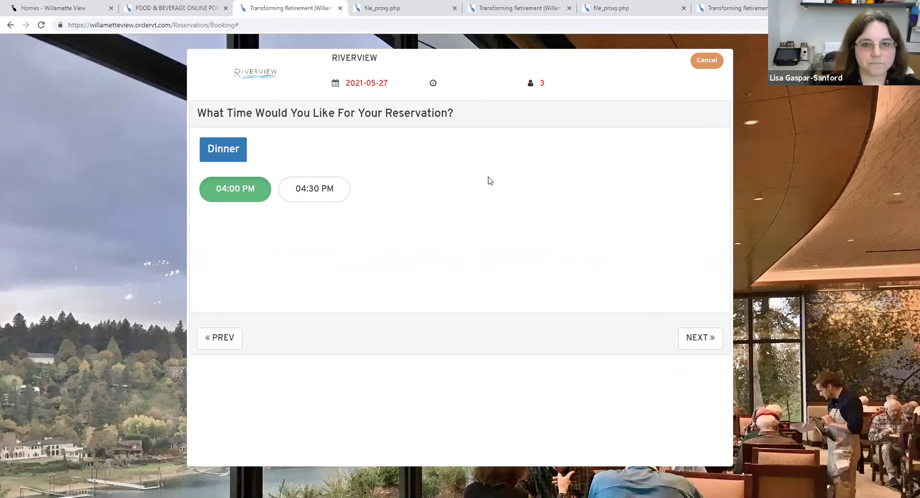
left_click(702, 64)
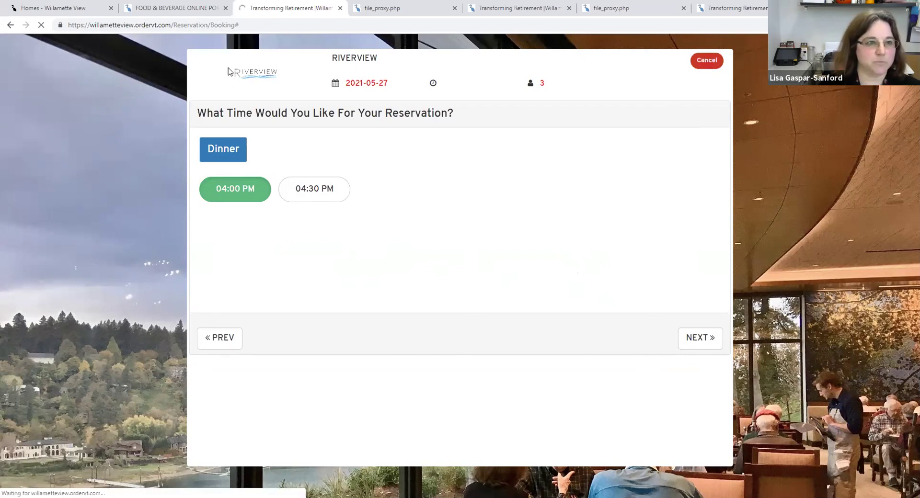
left_click(214, 72)
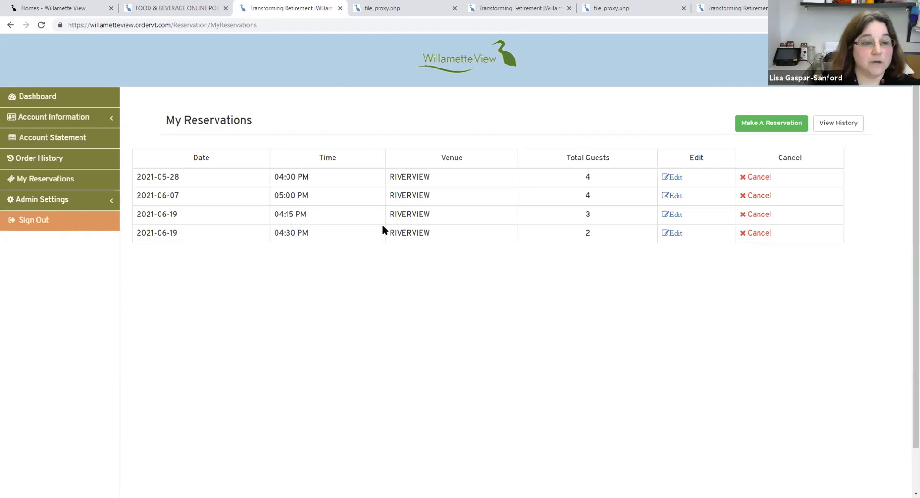
left_click(50, 96)
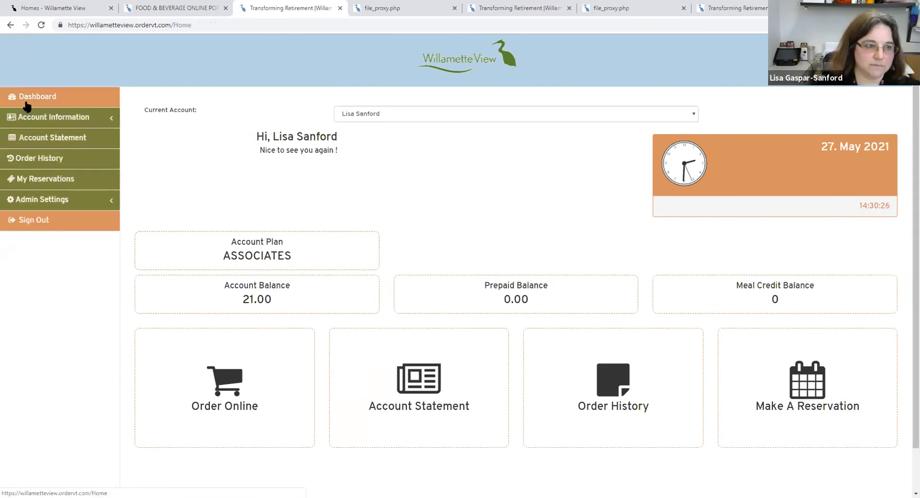
left_click(29, 180)
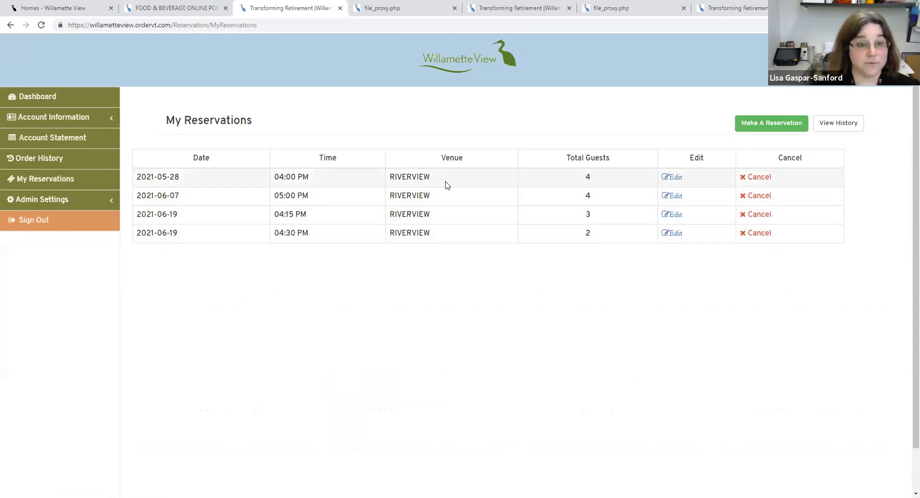
left_click(758, 176)
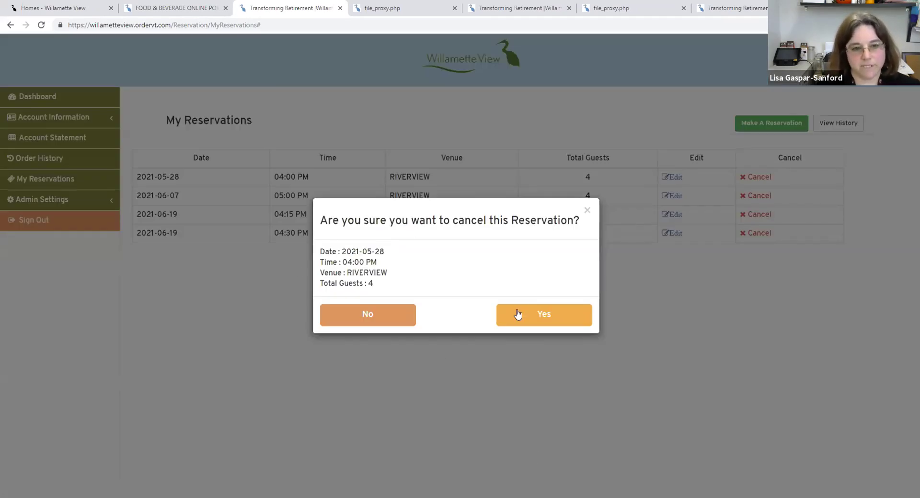
left_click(544, 314)
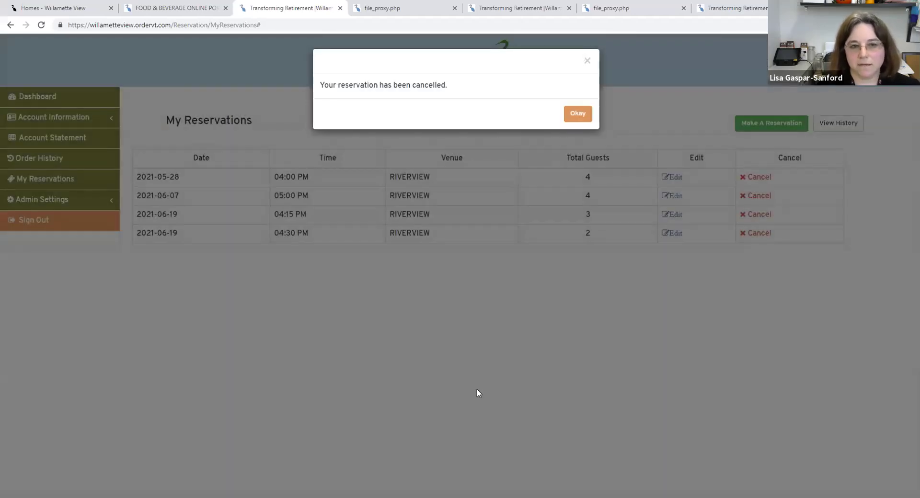
left_click(577, 113)
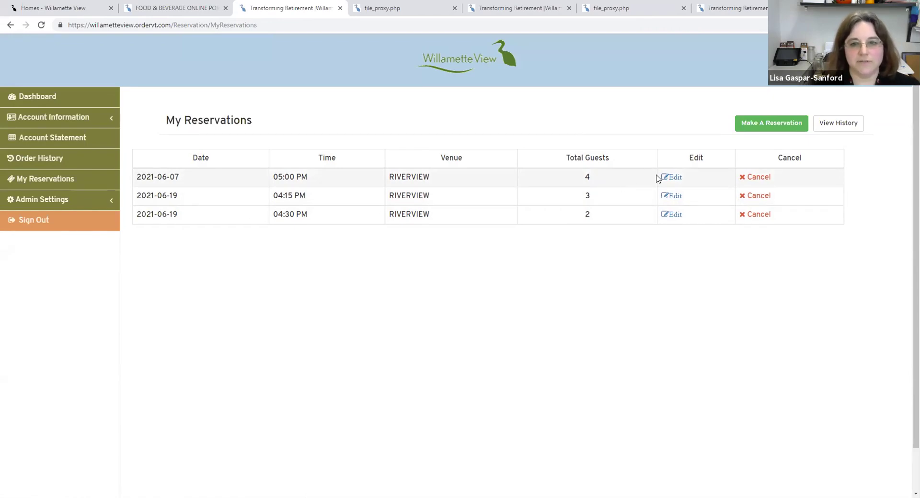
- Edit the 2021-06-07 Riverview booking to 1 person at 04:30 PM, keeping the date
left_click(673, 178)
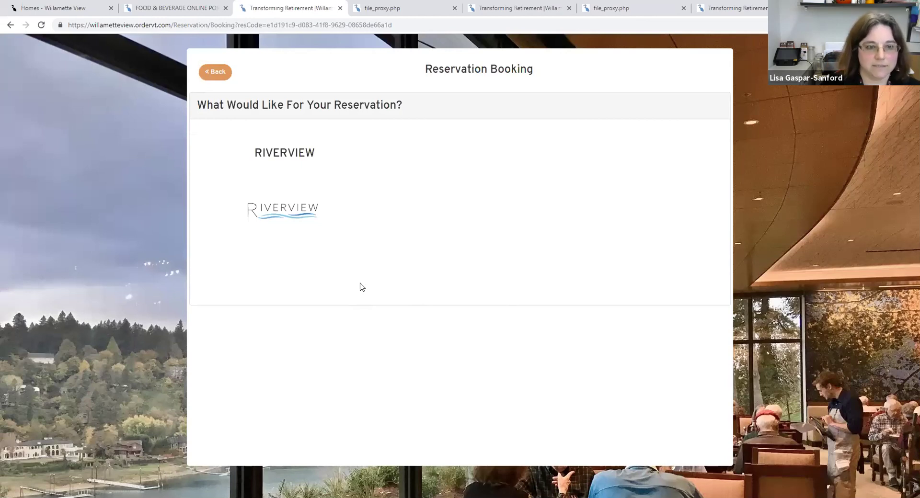
left_click(268, 209)
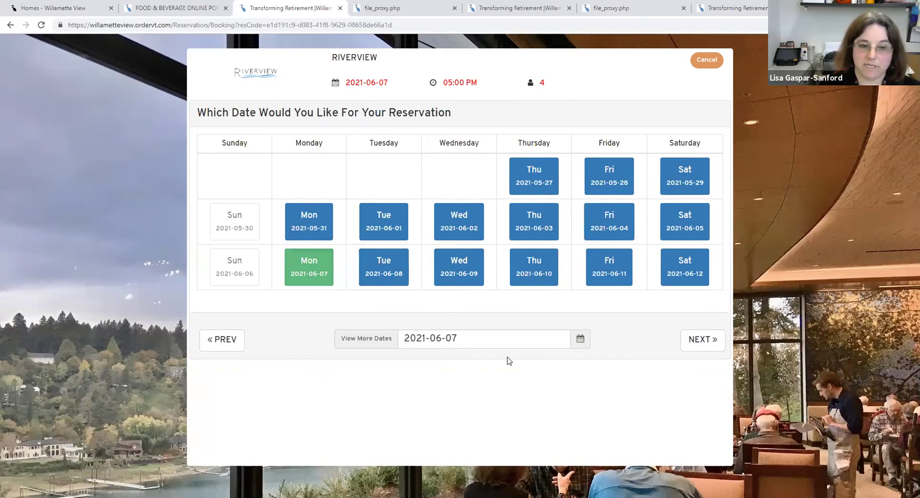
left_click(701, 341)
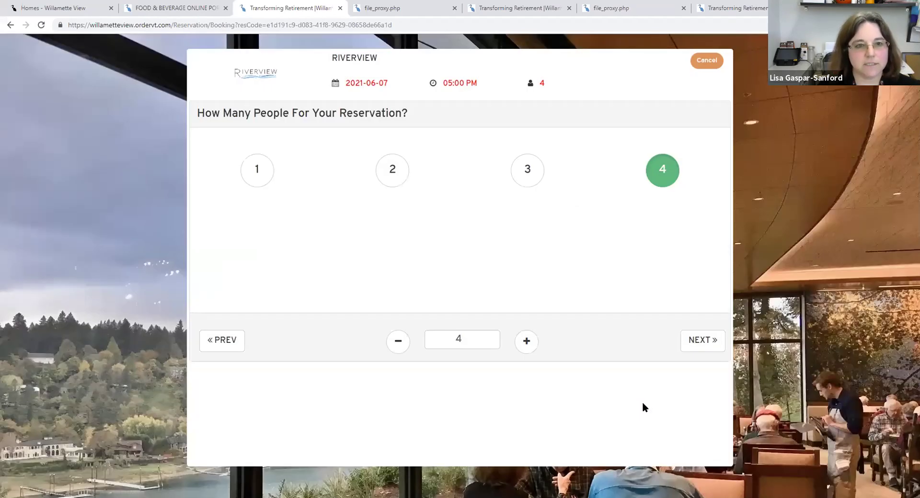
left_click(258, 173)
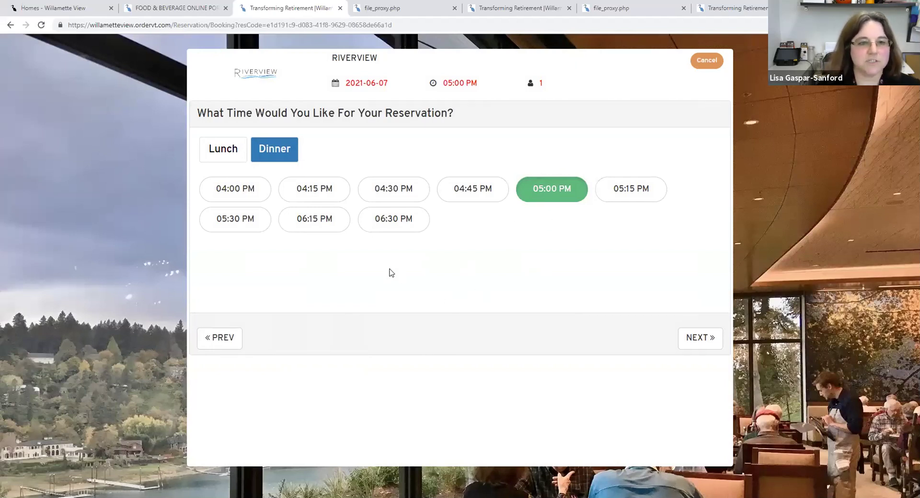
left_click(380, 192)
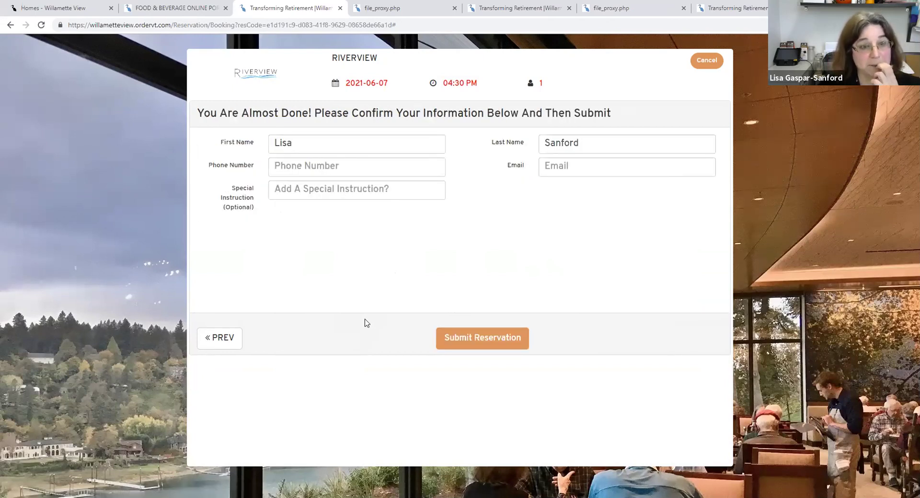
- Submit the edited 04:30 PM, 1-guest reservation and acknowledge the saved notice
left_click(487, 334)
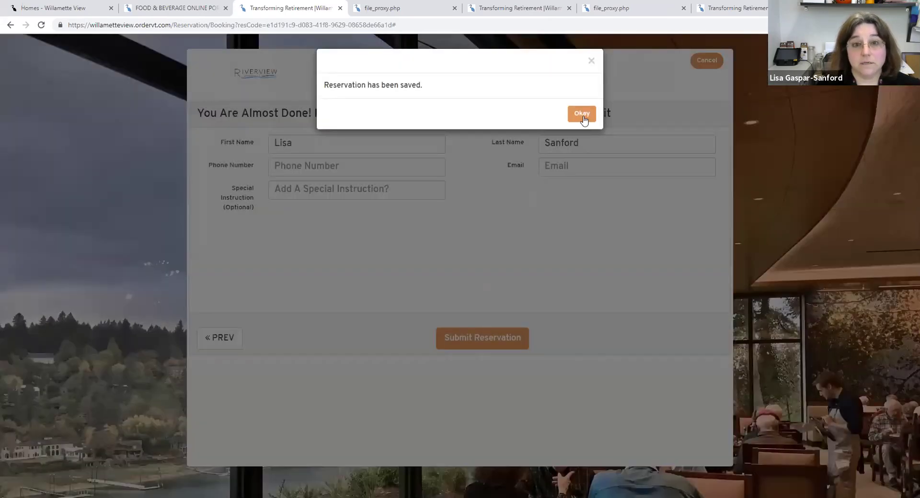
left_click(582, 114)
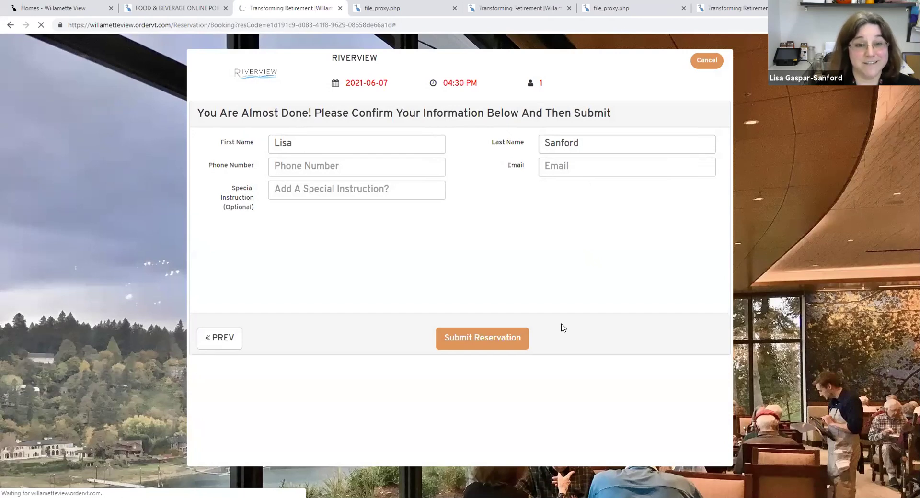
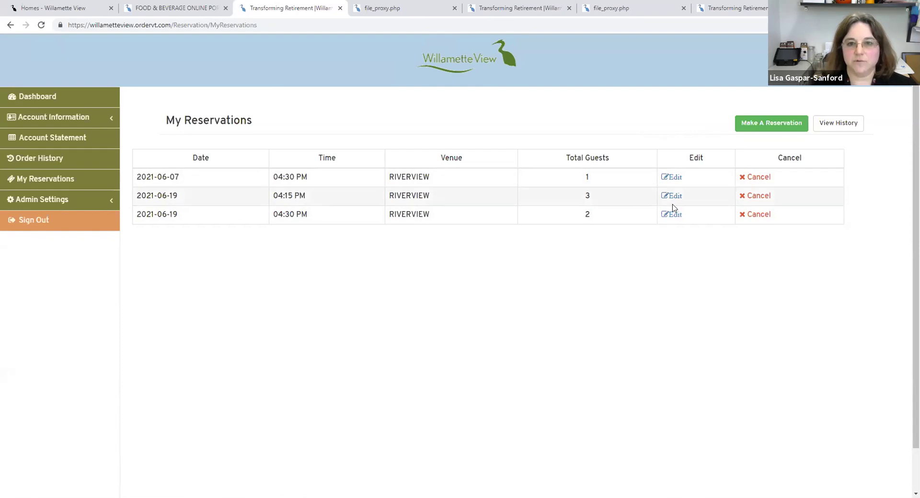
- Open the 2021-06-07 booking for editing and choose Riverview to reach its date calendar
left_click(673, 178)
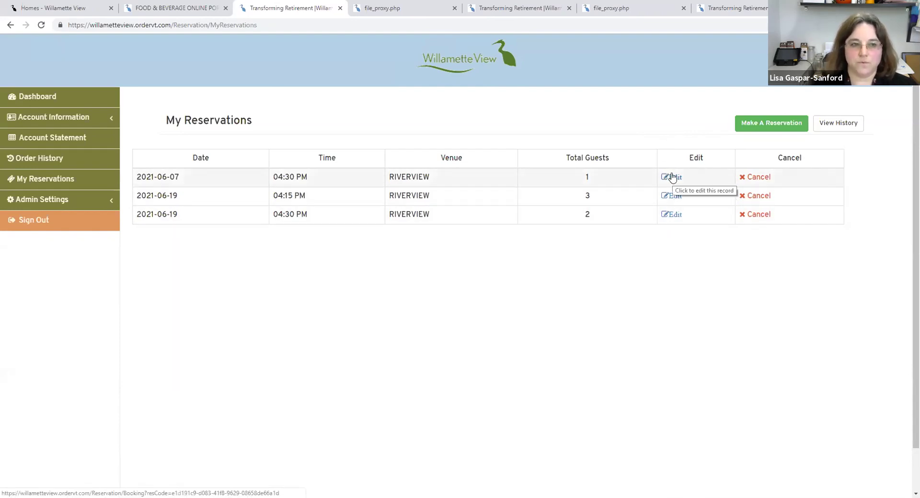
left_click(673, 178)
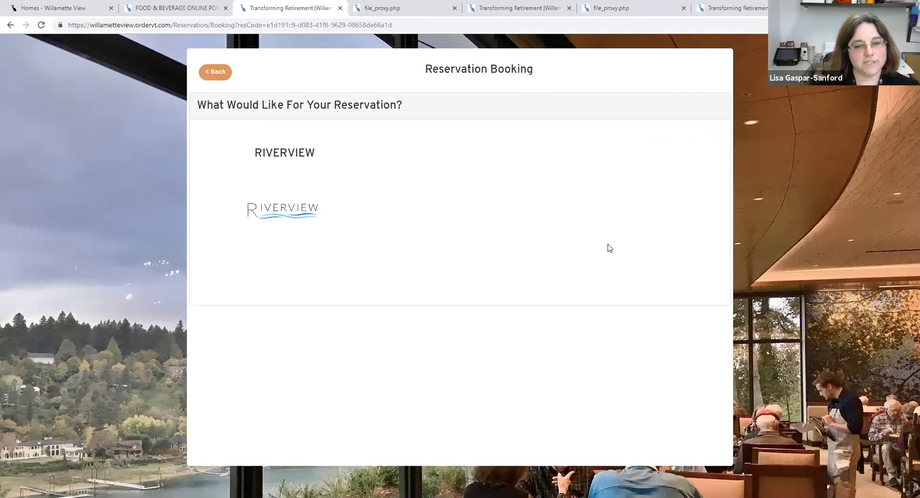
left_click(277, 205)
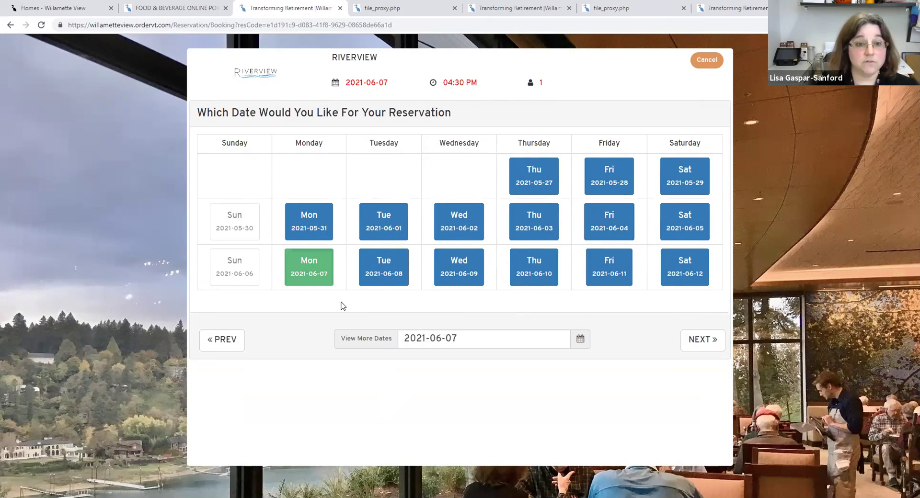
- Move the Riverview booking to Wed 2021-06-09 for 4 guests at 04:30 PM, submit, and acknowledge the saved notice
left_click(464, 283)
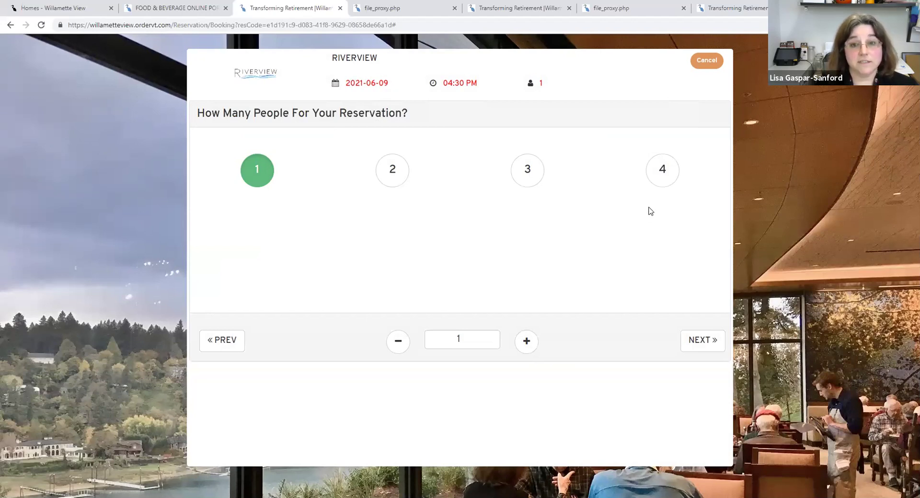
left_click(662, 170)
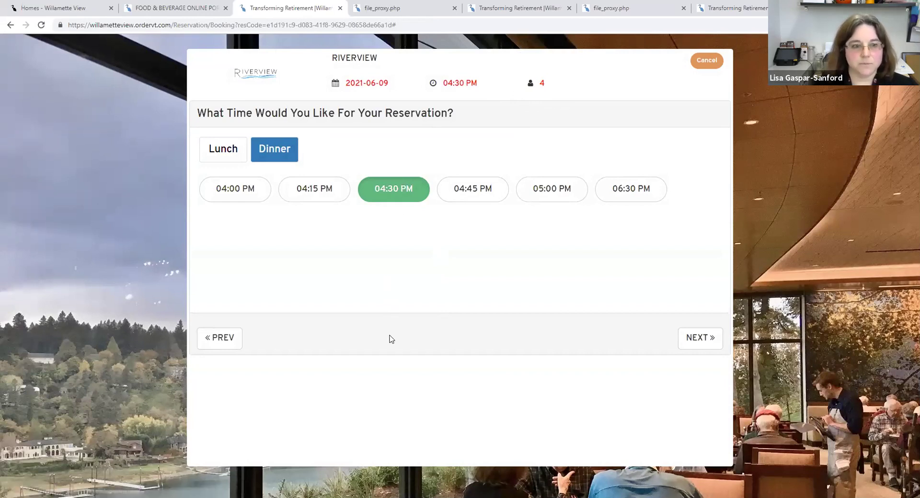
left_click(698, 342)
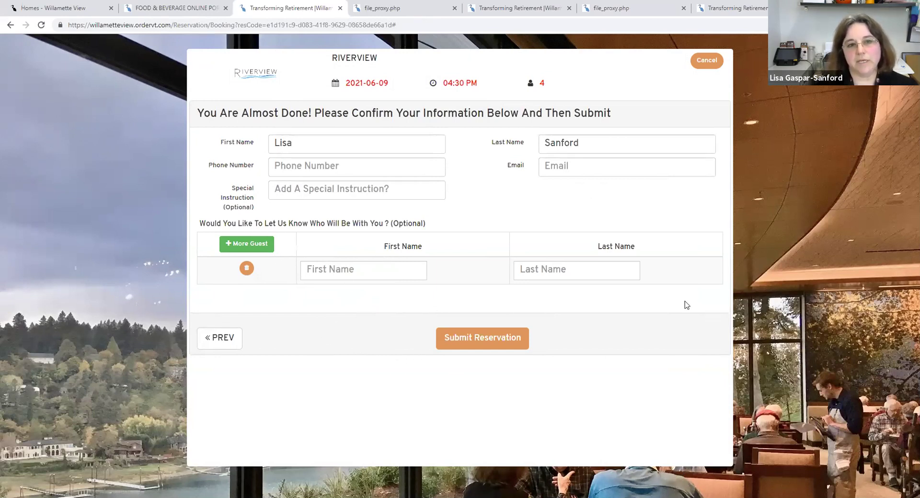
left_click(479, 339)
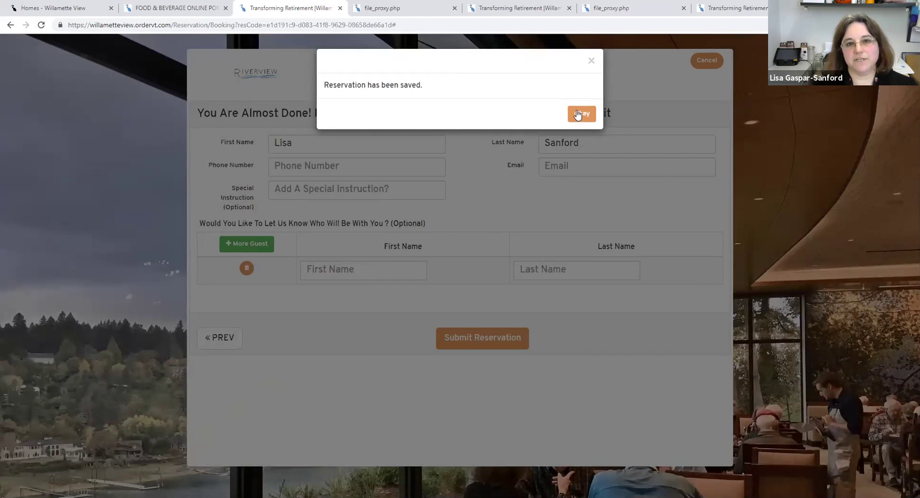
left_click(578, 115)
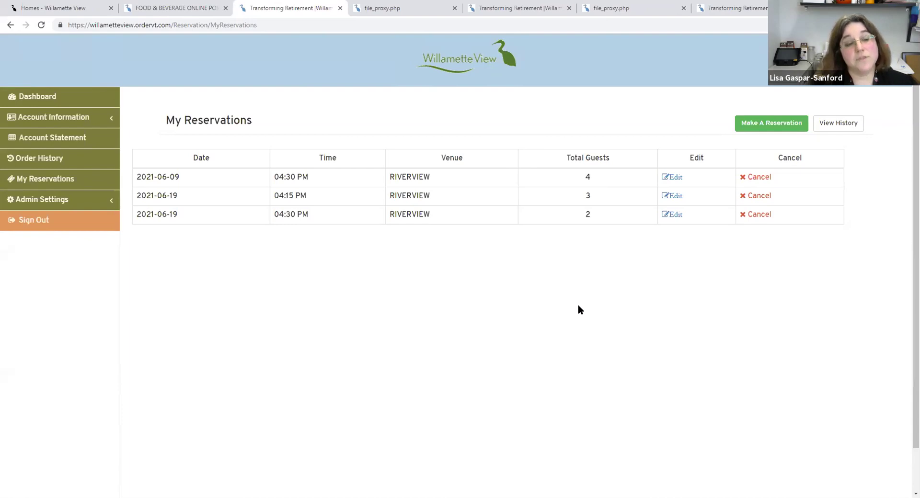
- From the Dashboard, begin a new reservation at Riverview
left_click(58, 97)
left_click(759, 386)
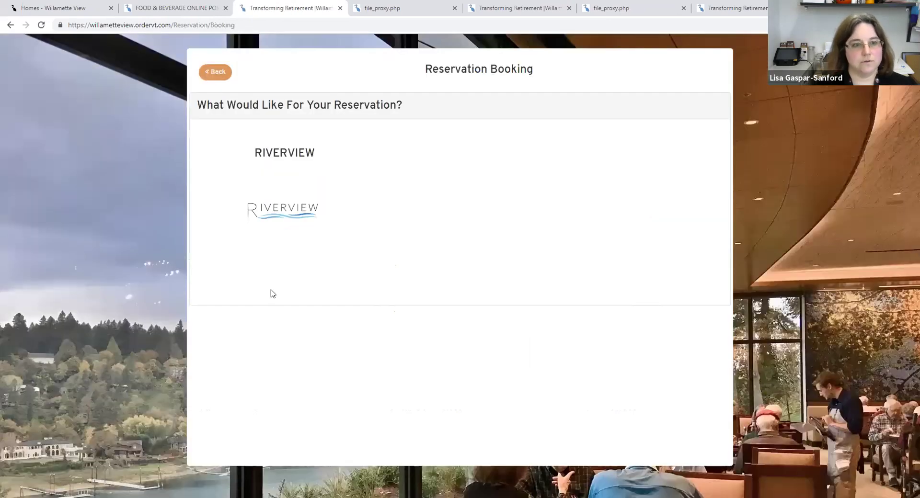
left_click(279, 212)
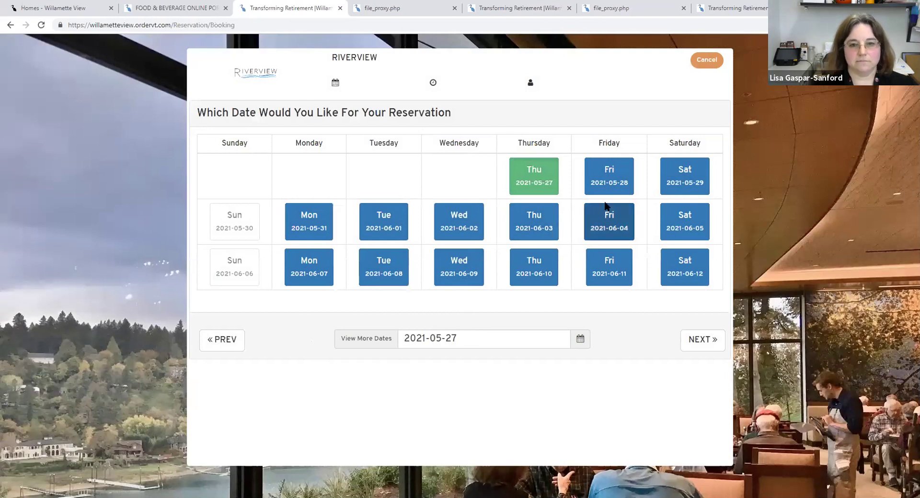
- Pick Sat 2021-05-29, 3 guests and the 04:15 PM dinner slot
left_click(676, 181)
left_click(684, 191)
left_click(683, 187)
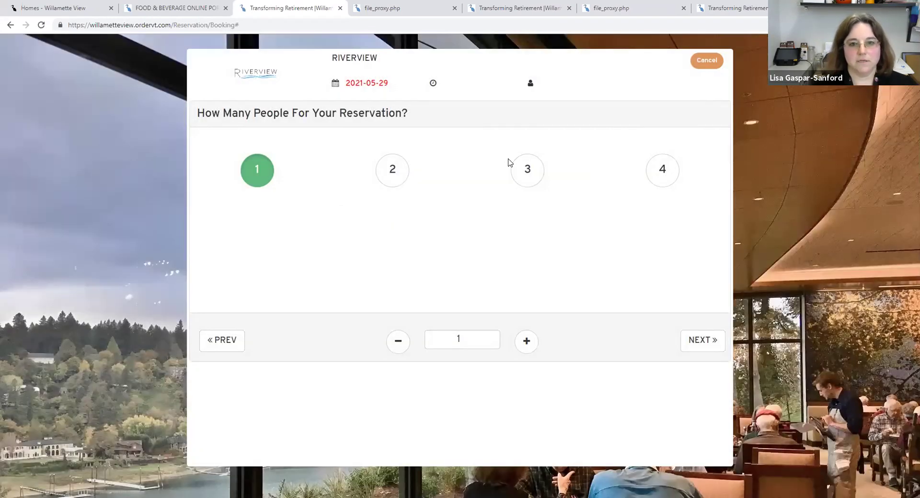
left_click(528, 167)
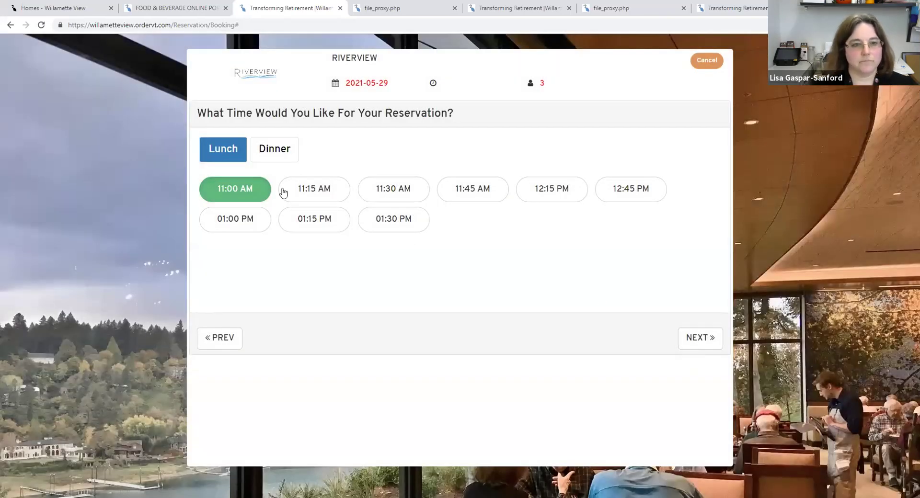
left_click(273, 150)
left_click(333, 189)
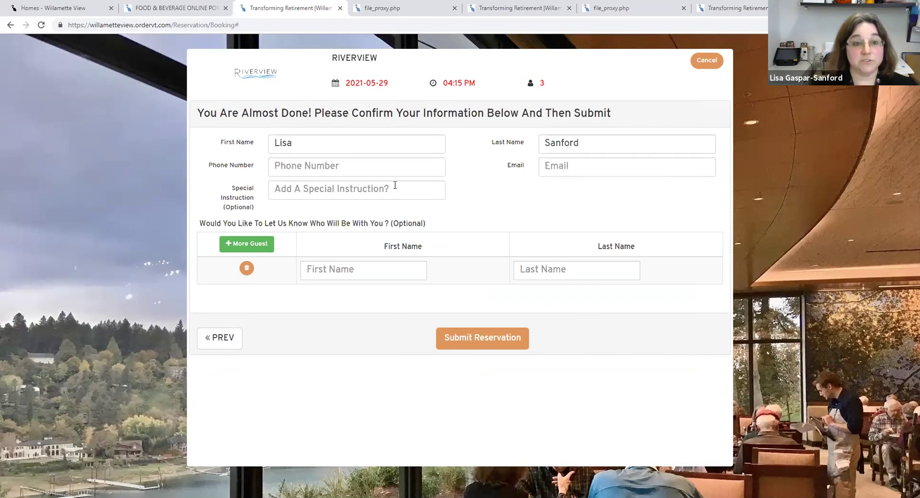
- Add a birthday special instruction naming the guest, submit the 2021-05-29 booking, and acknowledge the saved notice
left_click(380, 189)
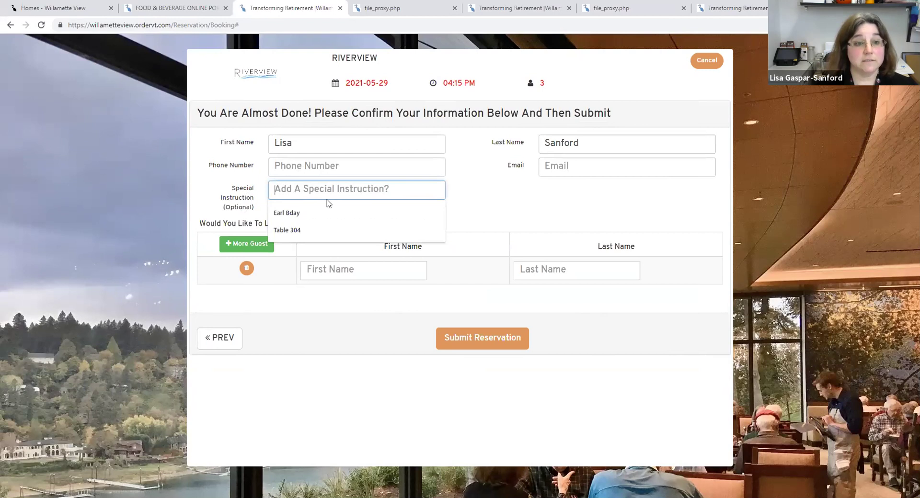
type("Li")
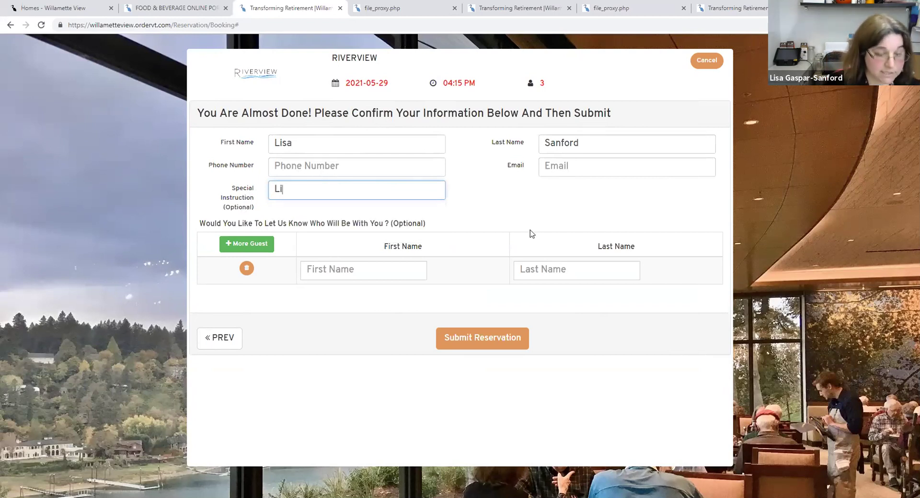
type("sa's Birthday")
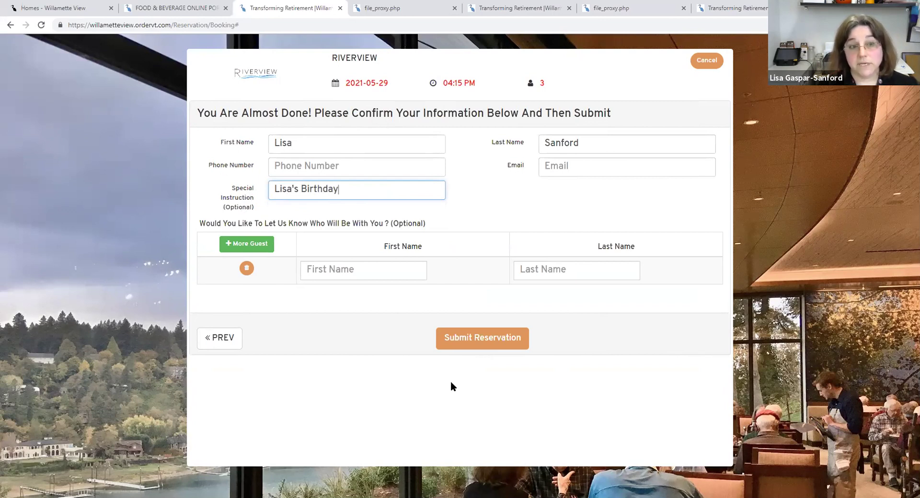
left_click(471, 347)
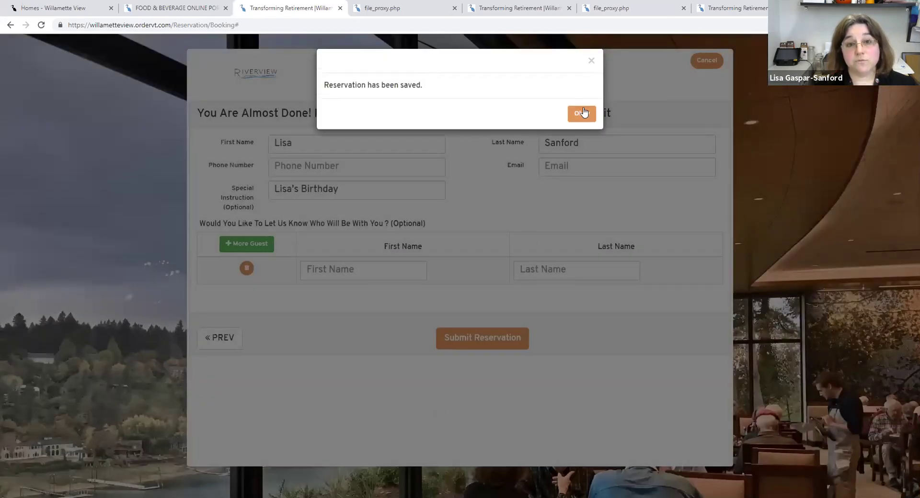
left_click(584, 113)
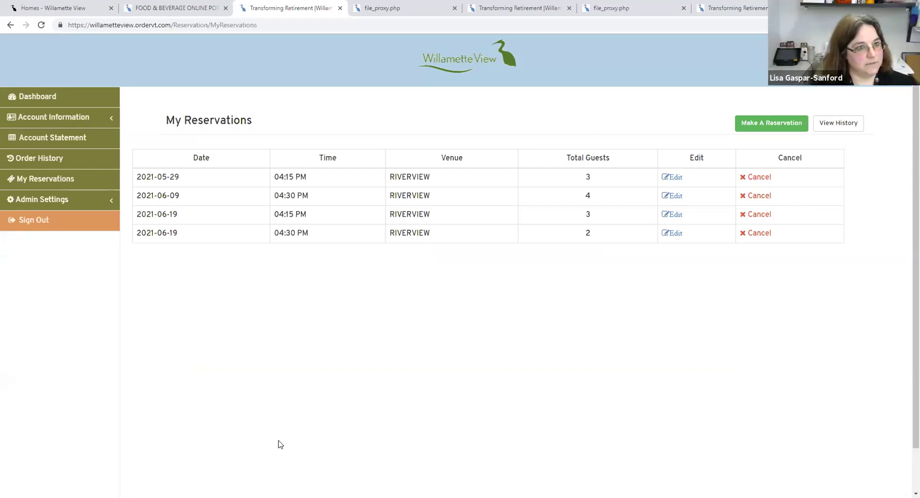
- Return to the Dashboard and open the Order Online page
left_click(51, 98)
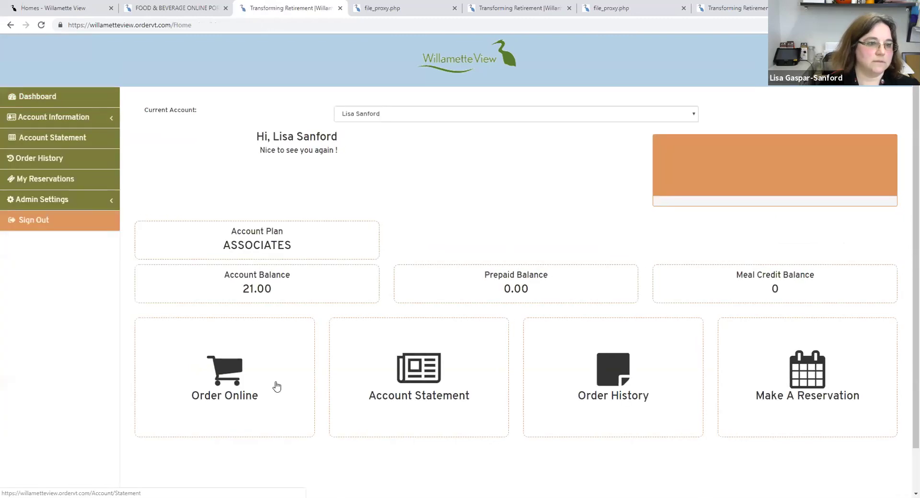
left_click(224, 380)
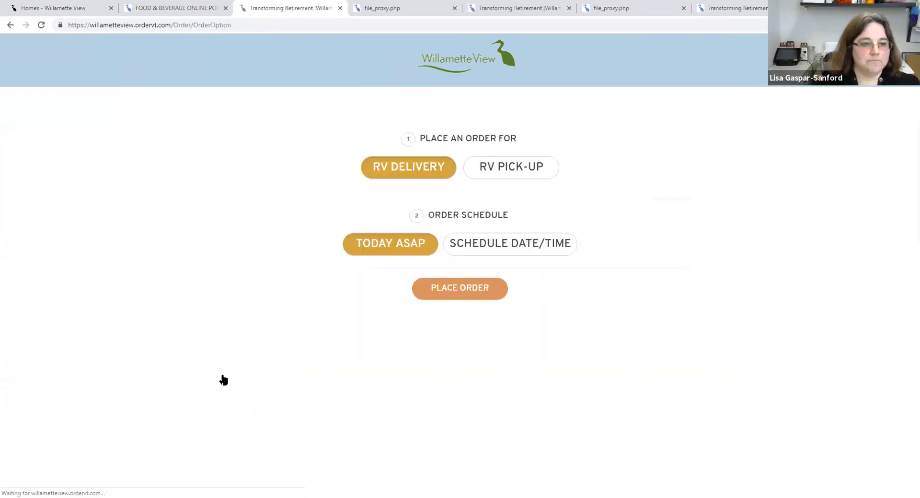
- Schedule an RV delivery order, add one Flank Steak ($8.00) from Specials, and check out
left_click(523, 249)
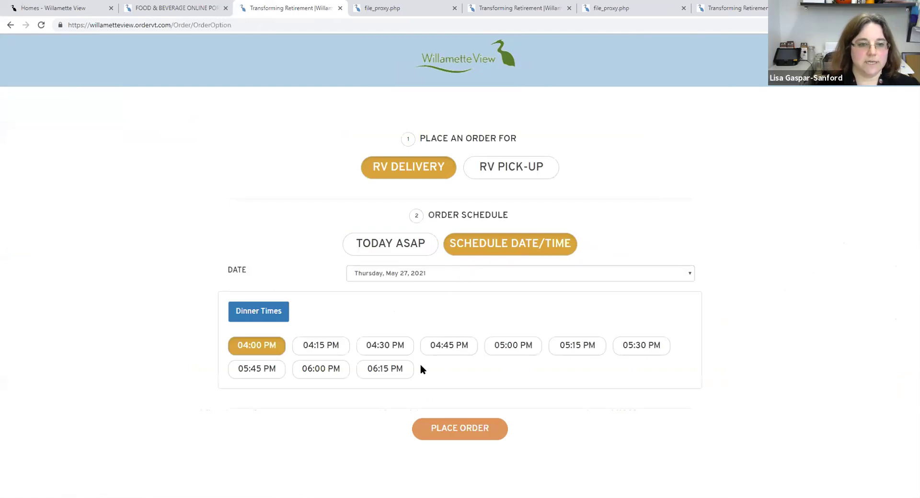
left_click(467, 430)
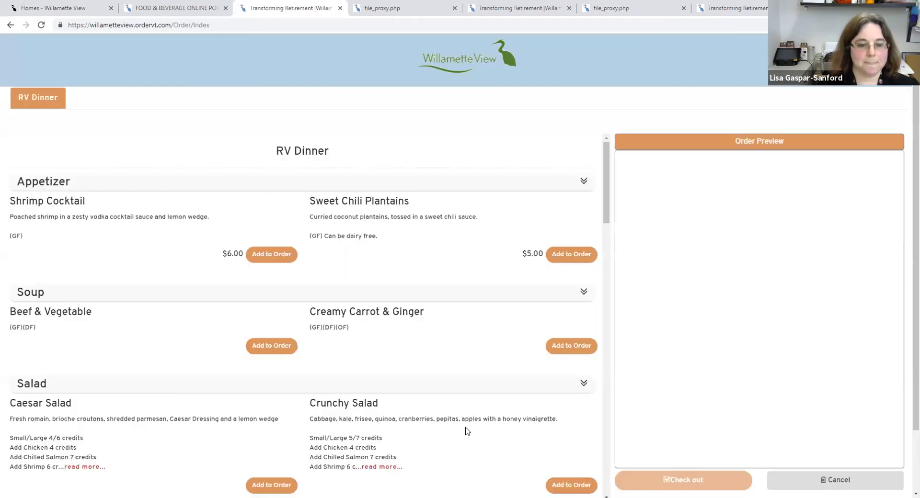
scroll(444, 430, "down", 9)
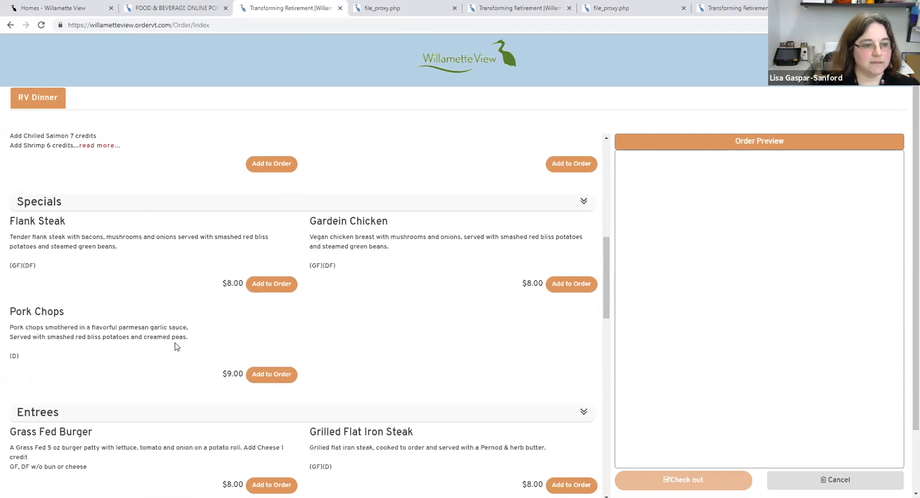
left_click(271, 284)
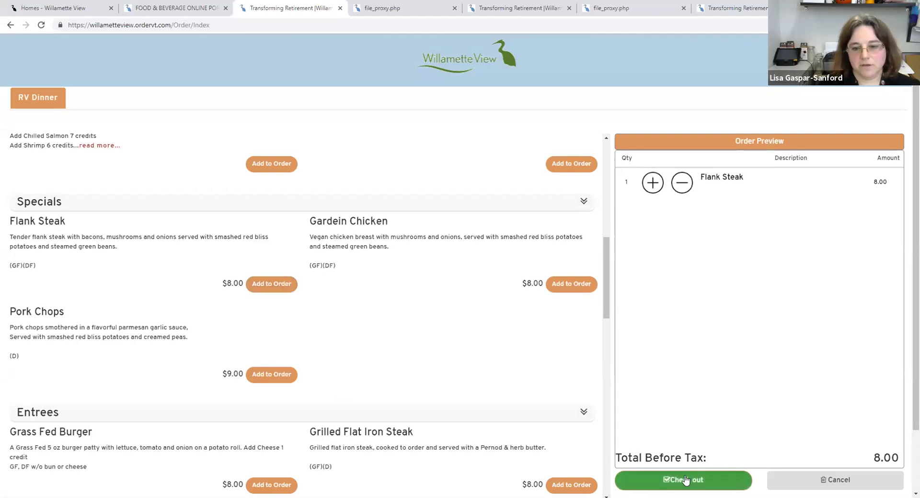
left_click(682, 481)
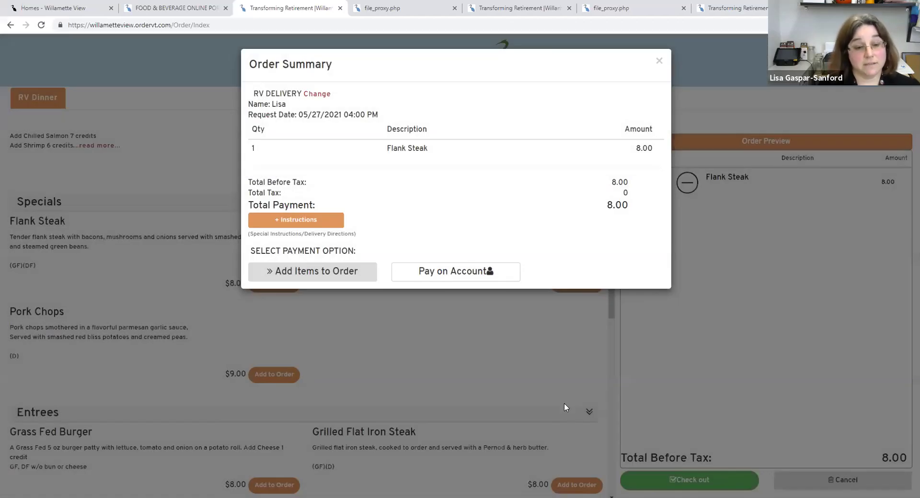
- Add the instruction 'No green beans please. Add creamed peas instead' to the order
left_click(293, 222)
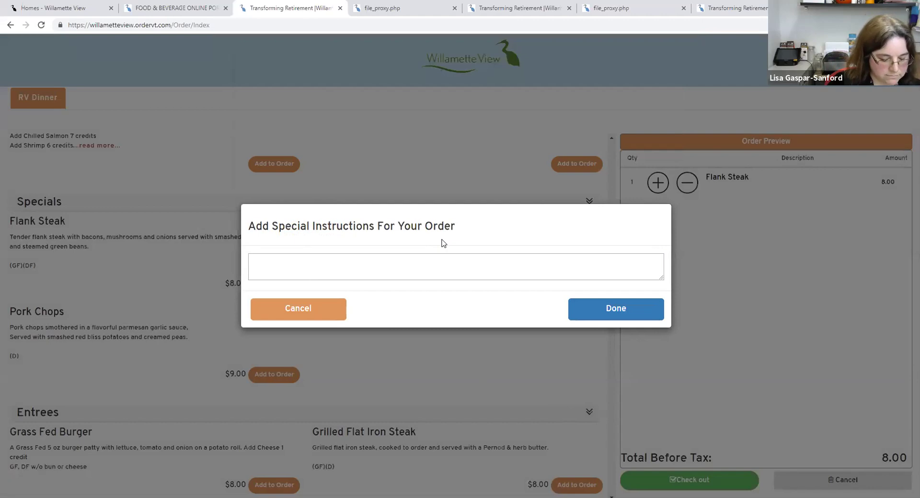
type("No ")
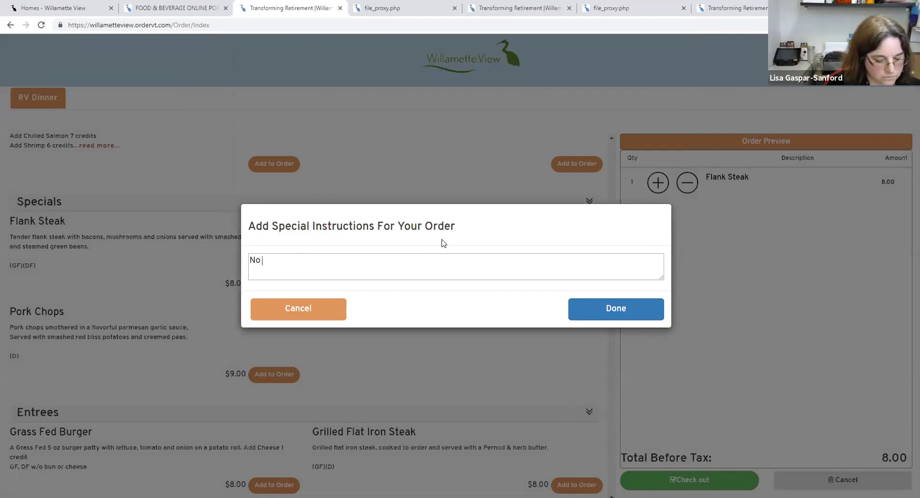
type("green beans ")
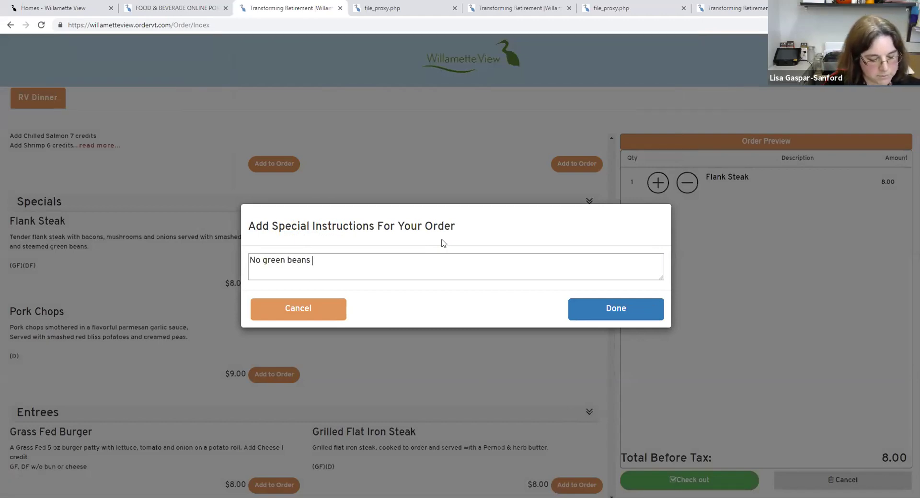
type("please.")
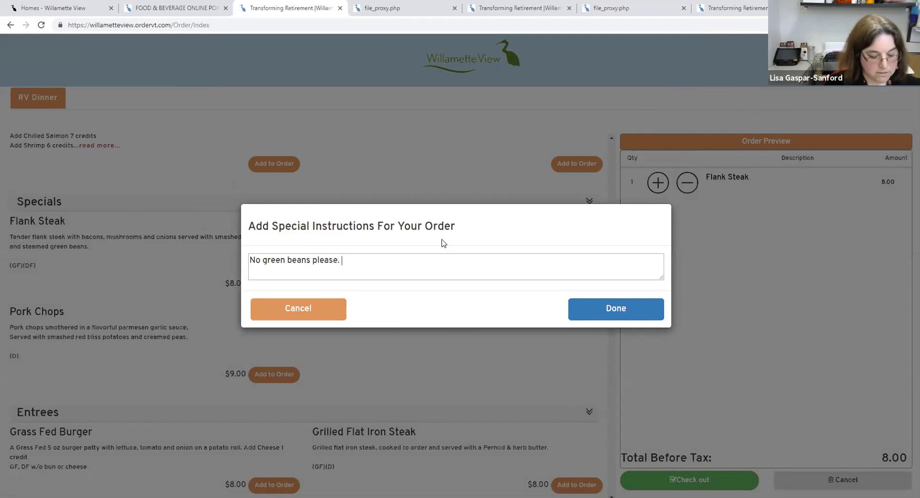
type(" Add creamed pe")
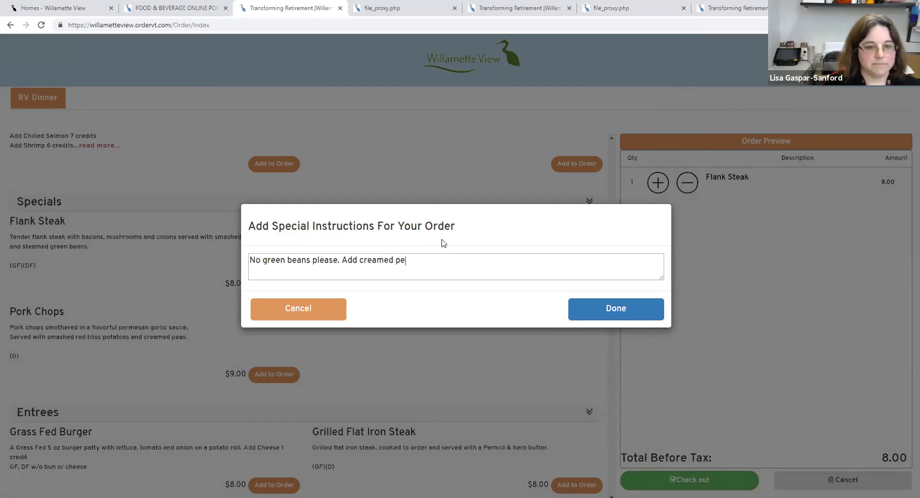
type("as instead")
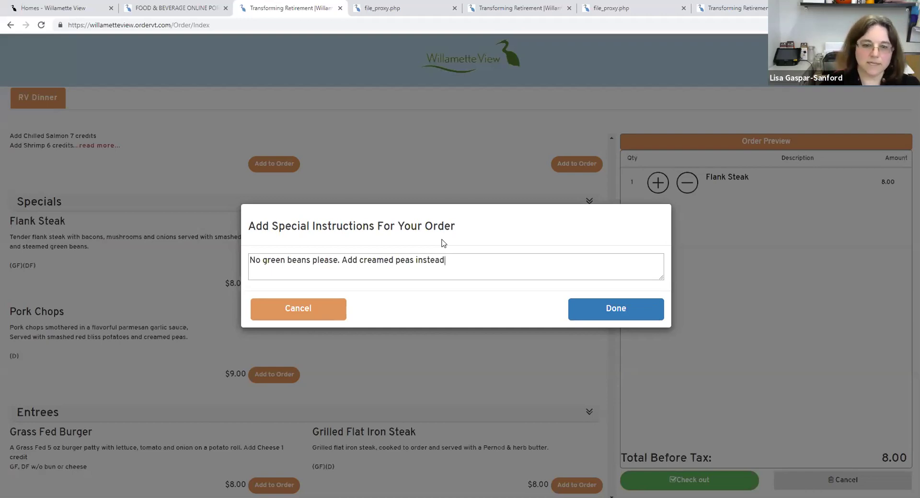
left_click(585, 310)
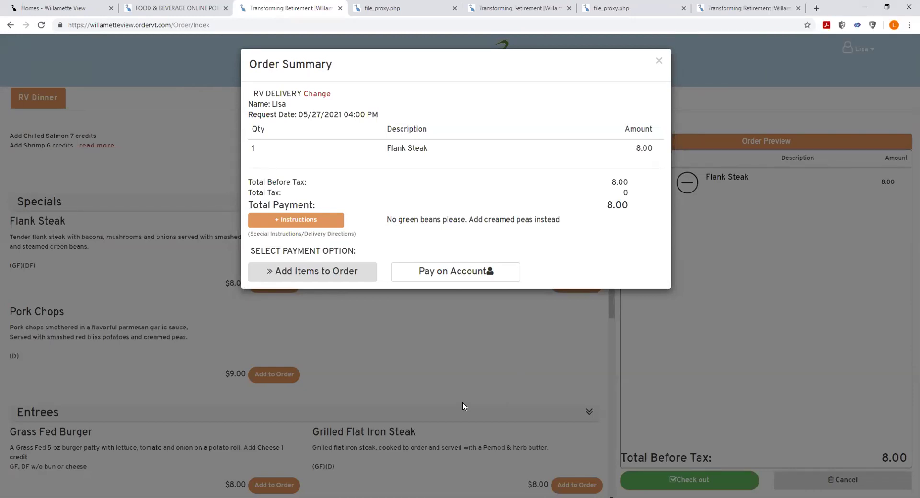
- Close the Order Summary and present the closing 'Thank you for attending!' slide full screen
left_click(656, 63)
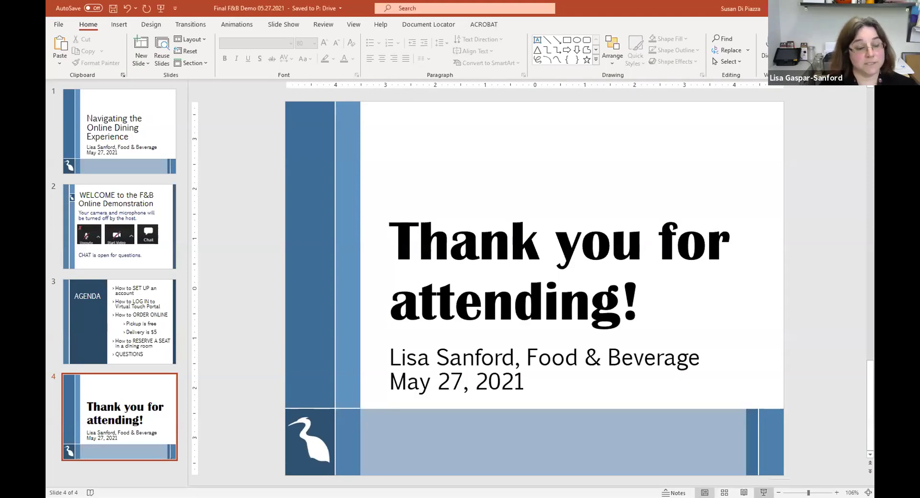
key("shift+F5")
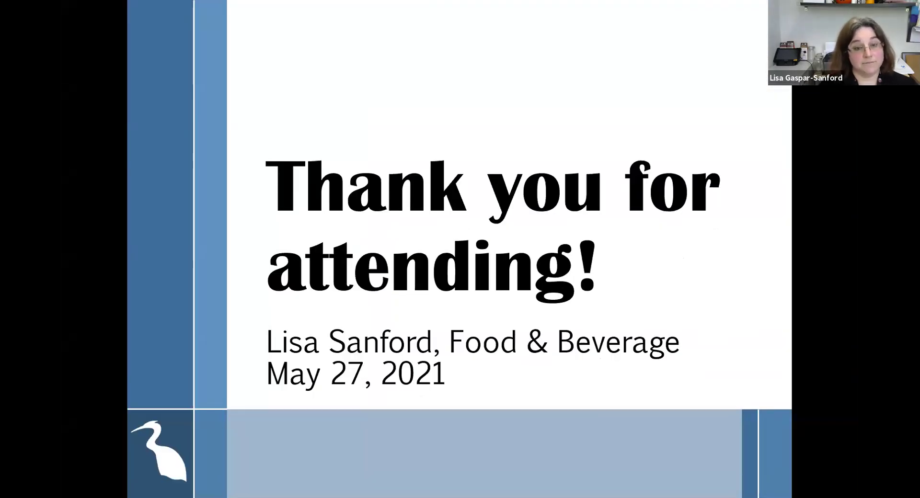